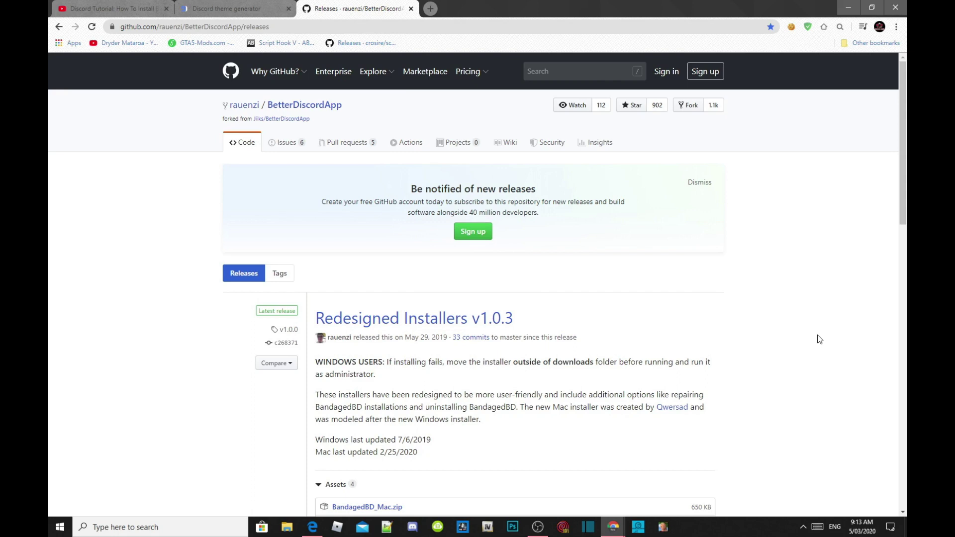
{"action": "scroll", "coordinate": [579, 288], "scroll_direction": "down", "scroll_amount": 3}
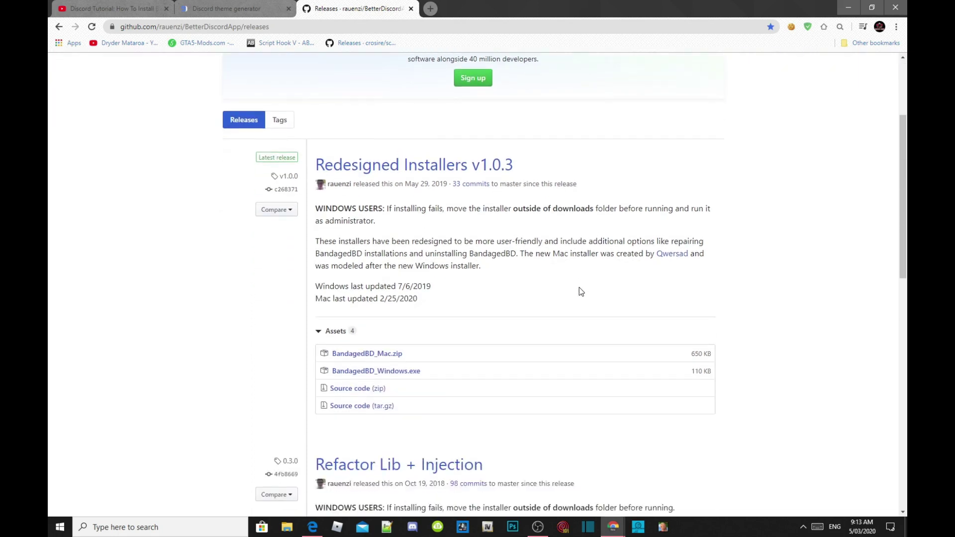
{"action": "scroll", "coordinate": [579, 291], "scroll_direction": "down", "scroll_amount": 1}
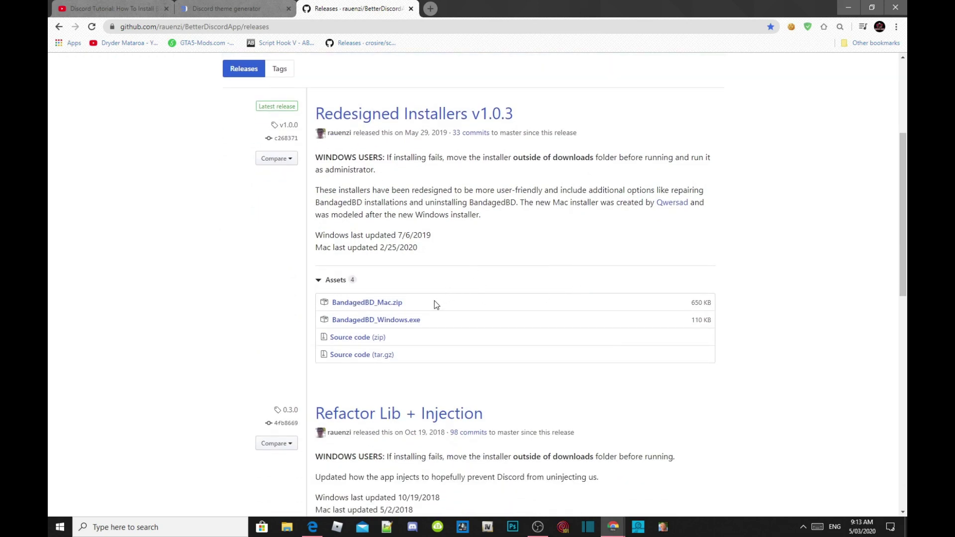
{"action": "left_click_drag", "start_coordinate": [401, 303], "coordinate": [369, 302]}
{"action": "left_click_drag", "start_coordinate": [441, 322], "coordinate": [354, 301]}
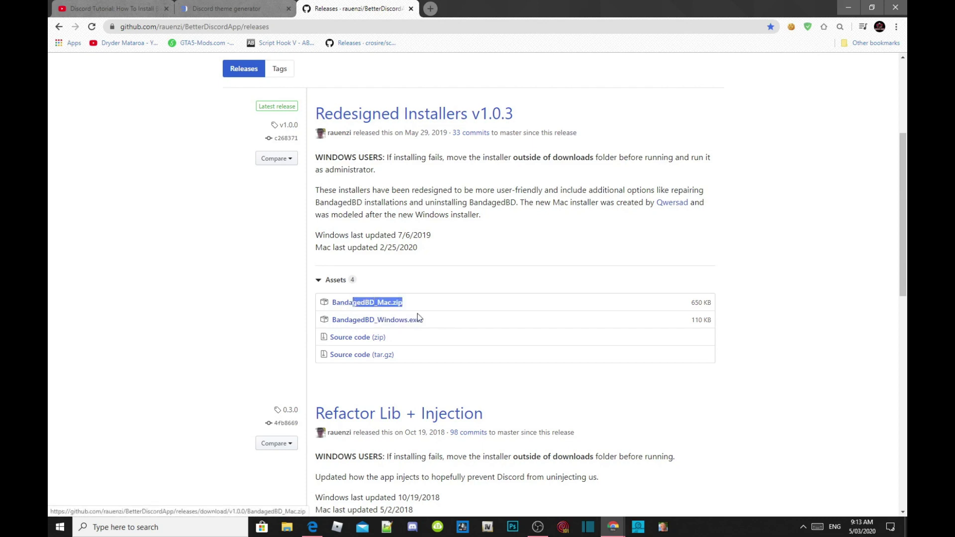
{"action": "left_click_drag", "start_coordinate": [436, 321], "coordinate": [376, 324]}
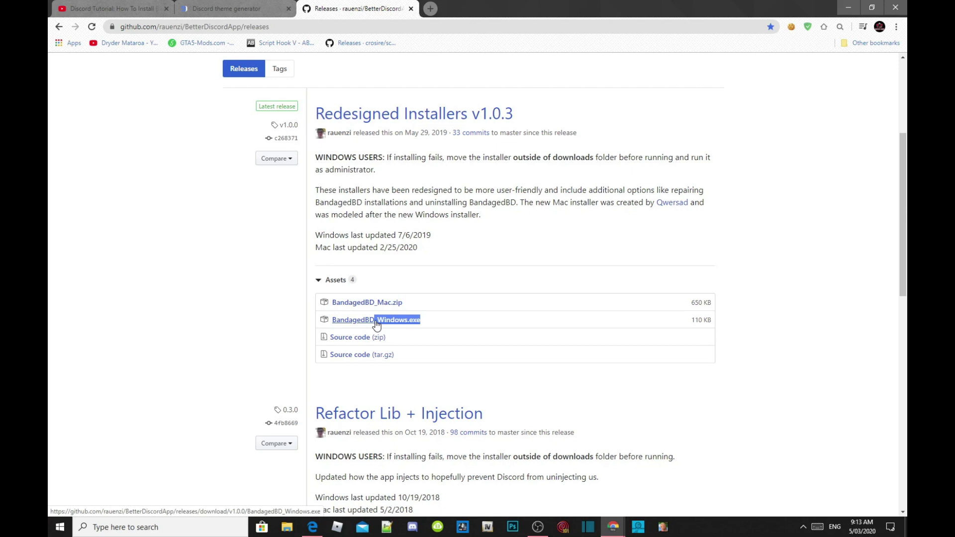
{"action": "left_click_drag", "start_coordinate": [377, 324], "coordinate": [419, 327]}
{"action": "scroll", "coordinate": [187, 216], "scroll_direction": "up", "scroll_amount": 4}
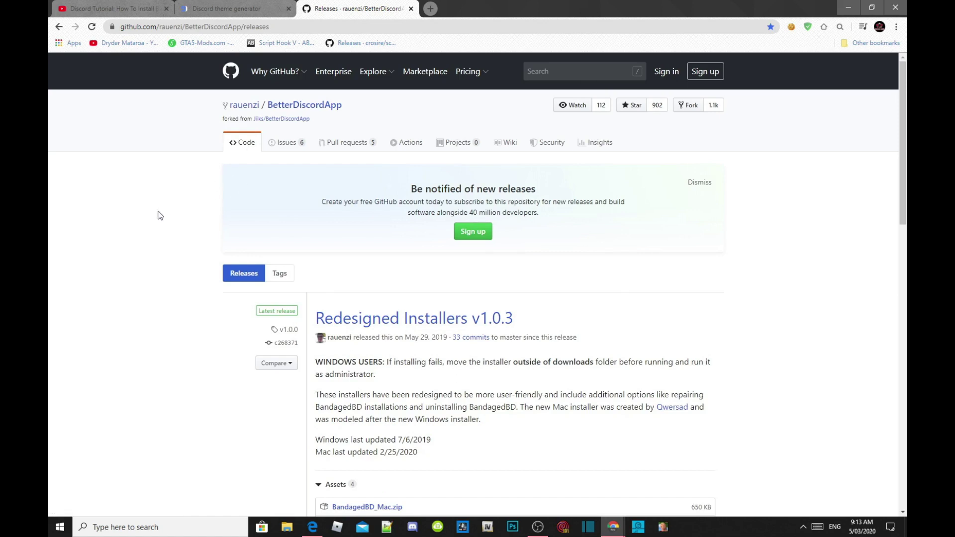
{"action": "left_click", "coordinate": [127, 8]}
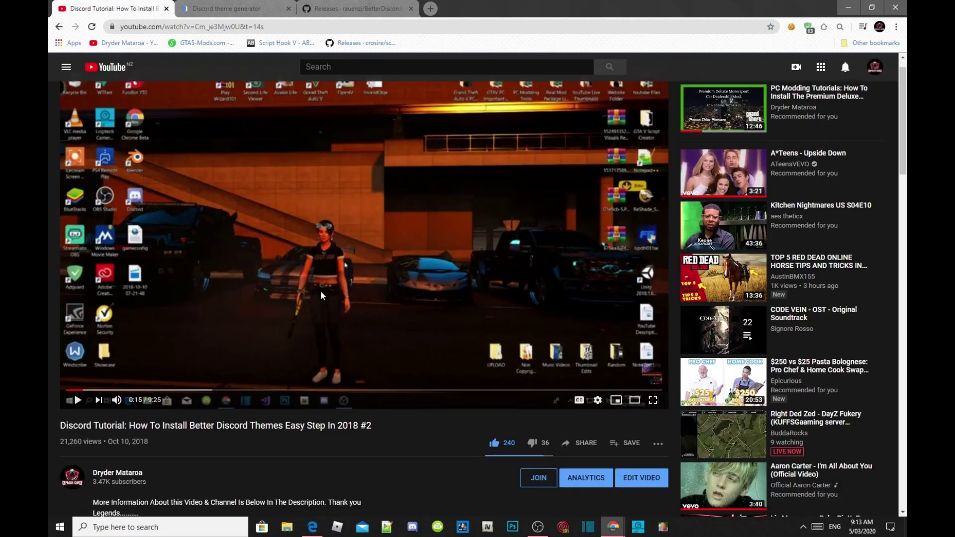
{"action": "scroll", "coordinate": [321, 296], "scroll_direction": "down", "scroll_amount": 3}
{"action": "left_click_drag", "start_coordinate": [380, 299], "coordinate": [119, 299]}
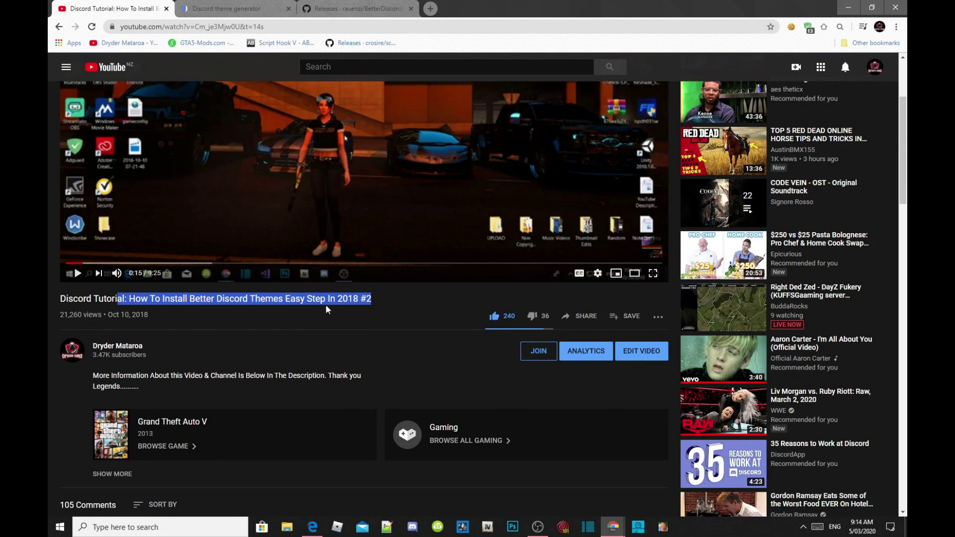
{"action": "left_click", "coordinate": [412, 302]}
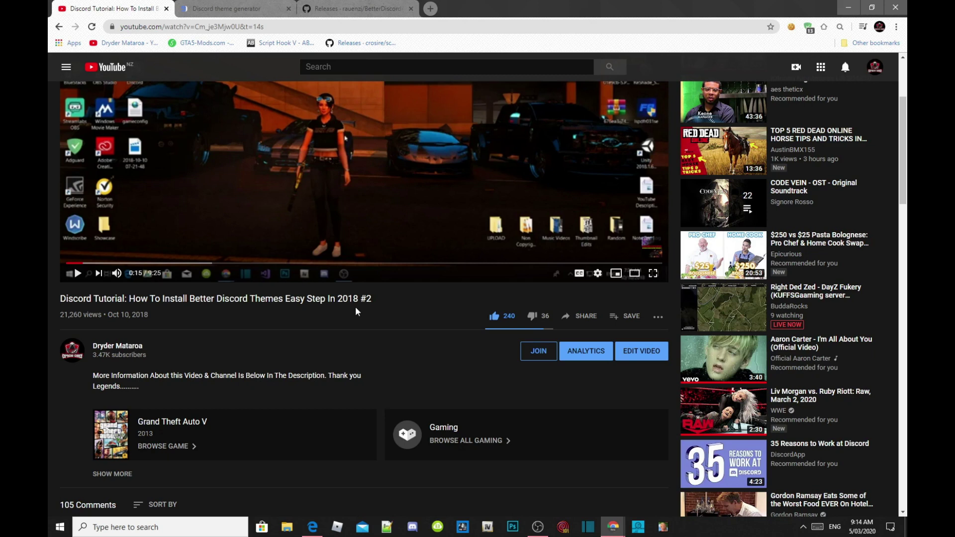
{"action": "scroll", "coordinate": [355, 307], "scroll_direction": "up", "scroll_amount": 3}
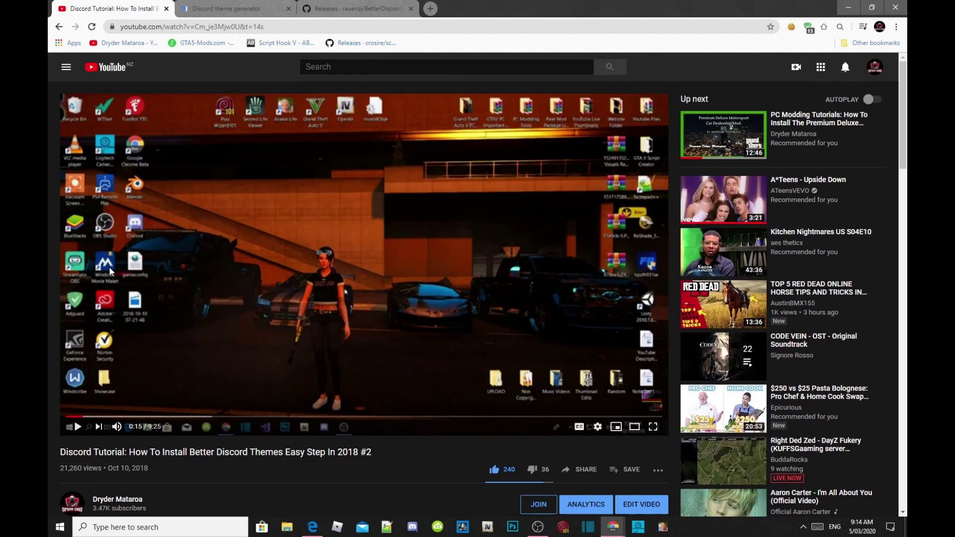
{"action": "left_click", "coordinate": [336, 8]}
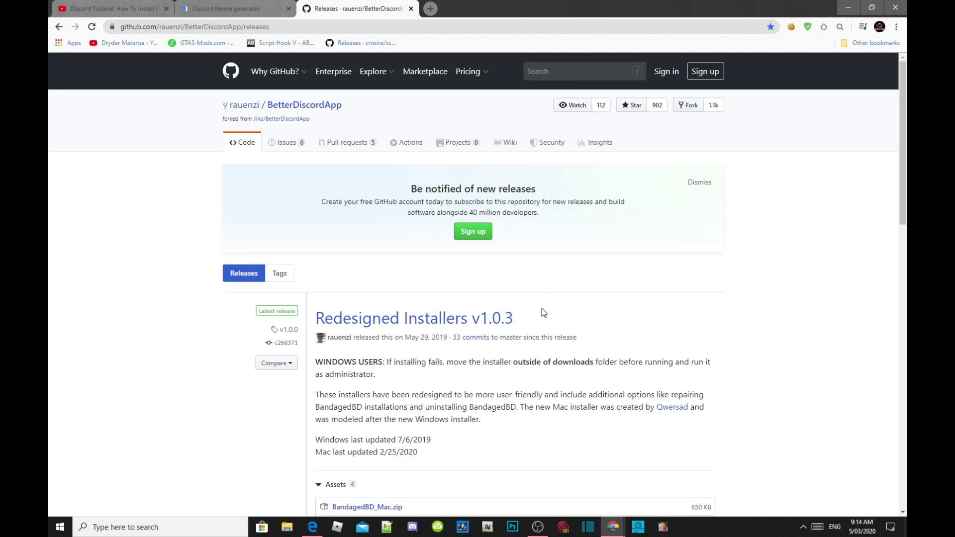
Launch the BandagedBD installer from the desktop and install BandagedBD into Discord Stable
{"action": "scroll", "coordinate": [540, 310], "scroll_direction": "down", "scroll_amount": 5}
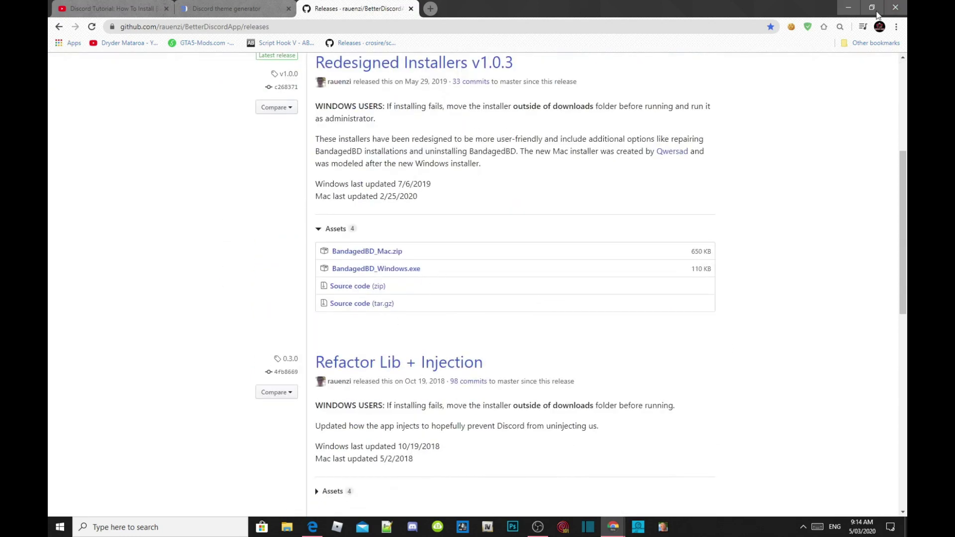
{"action": "left_click", "coordinate": [847, 7]}
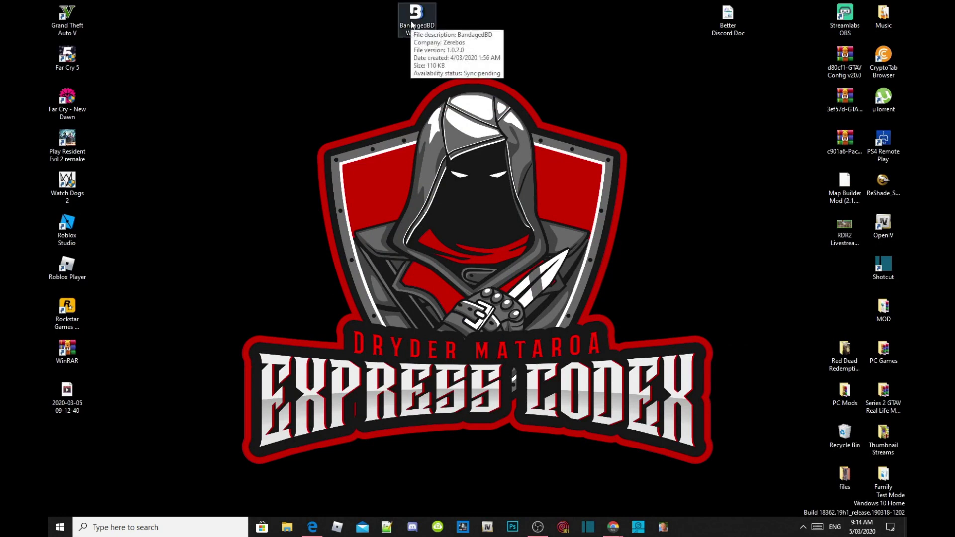
{"action": "double_click", "coordinate": [412, 24]}
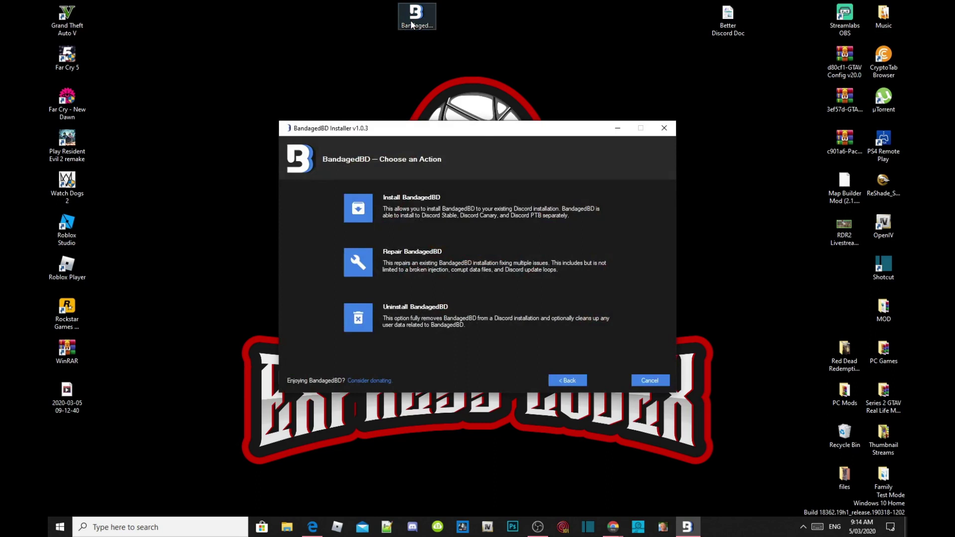
{"action": "left_click_drag", "start_coordinate": [481, 134], "coordinate": [472, 76]}
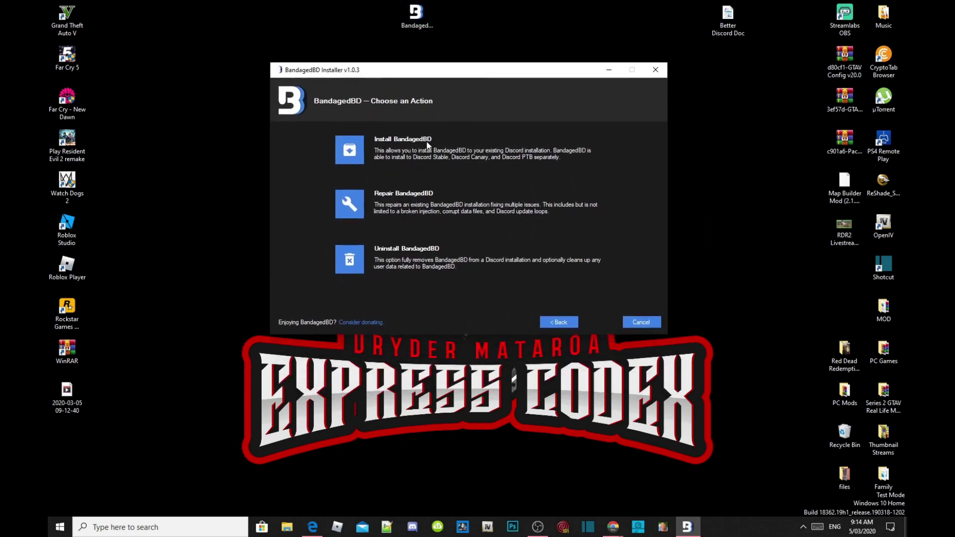
{"action": "left_click", "coordinate": [354, 148]}
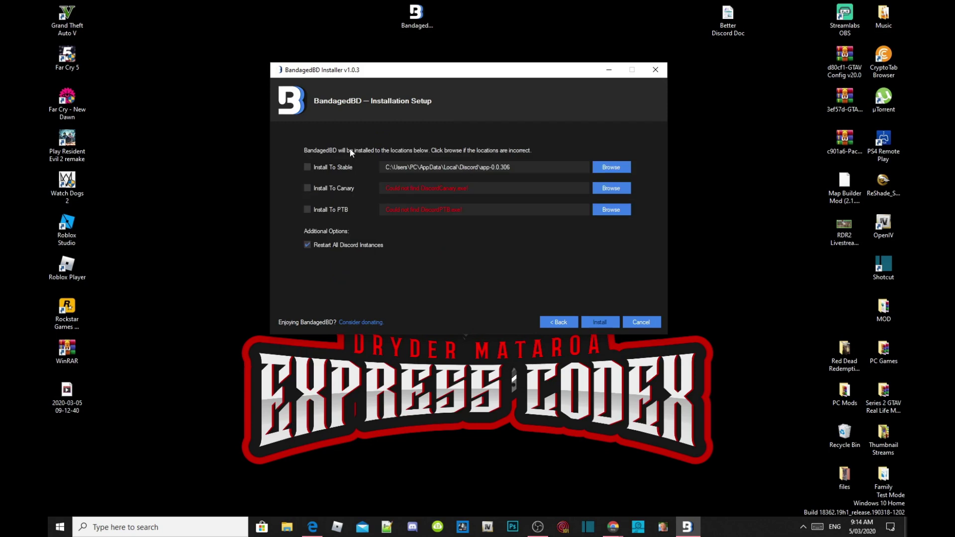
{"action": "left_click", "coordinate": [306, 172]}
{"action": "left_click", "coordinate": [592, 319]}
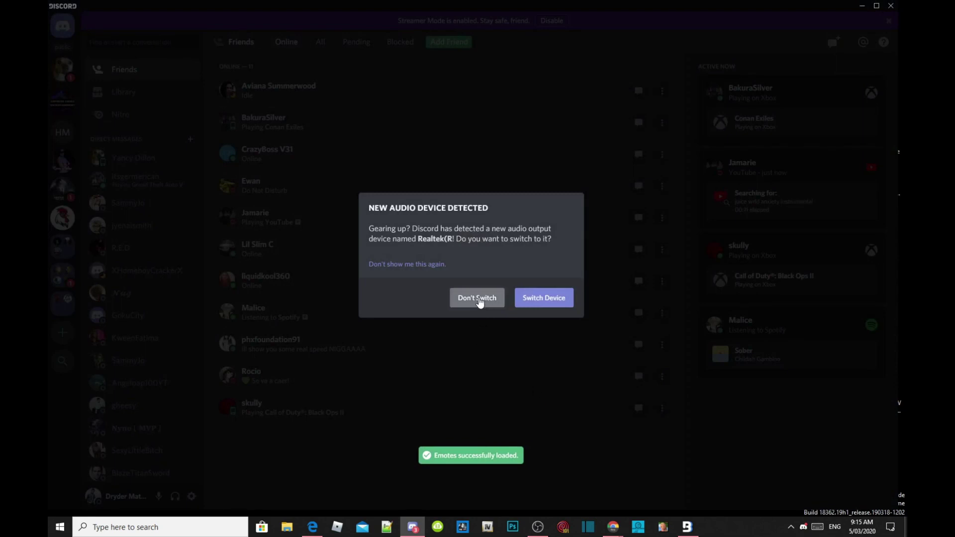
Decline the audio device switch and check BandagedBD's Themes and Settings pages in User Settings
{"action": "left_click", "coordinate": [479, 299]}
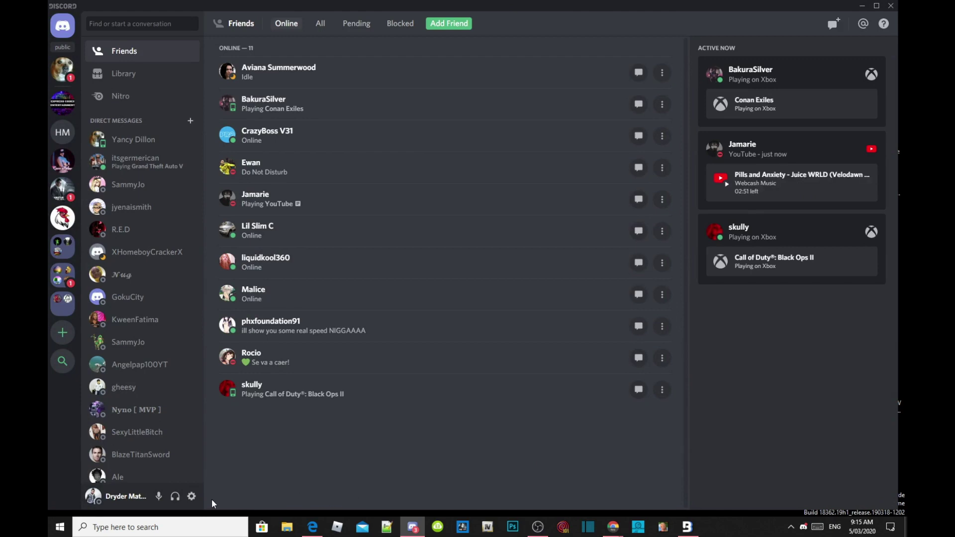
{"action": "left_click", "coordinate": [191, 497]}
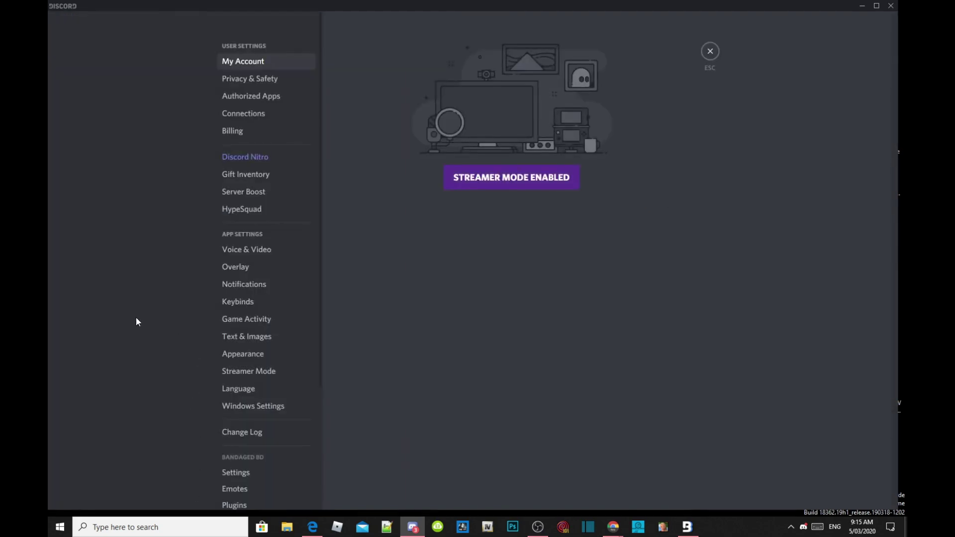
{"action": "scroll", "coordinate": [136, 317], "scroll_direction": "down", "scroll_amount": 4}
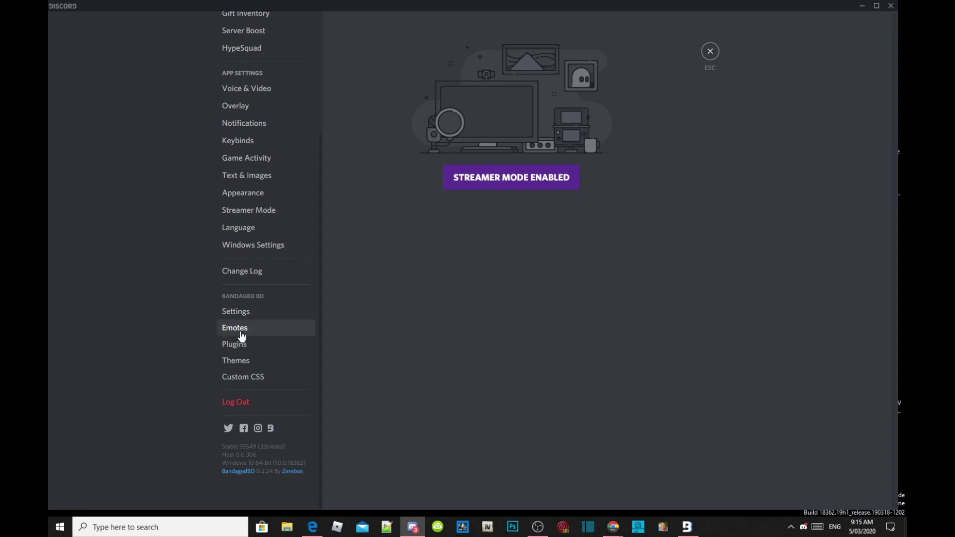
{"action": "left_click", "coordinate": [237, 364]}
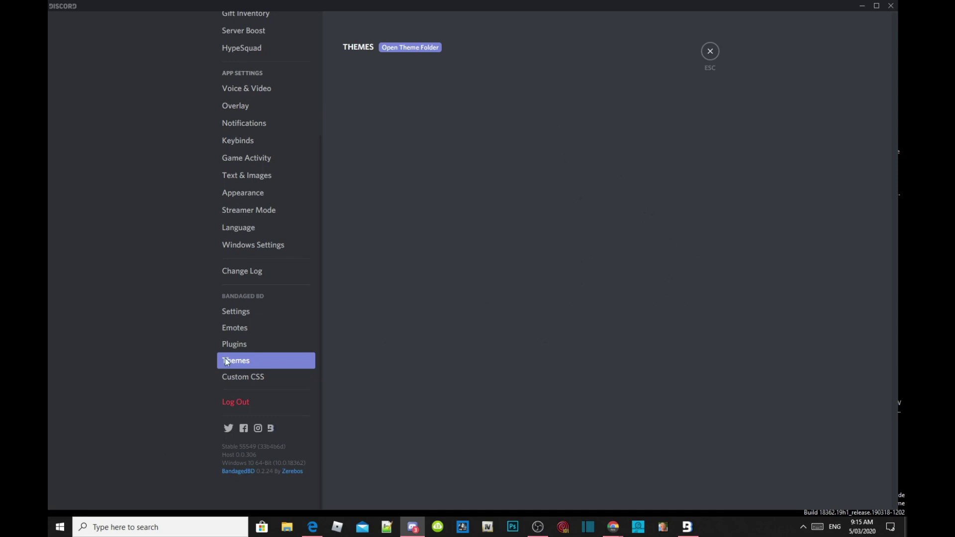
{"action": "left_click", "coordinate": [237, 311]}
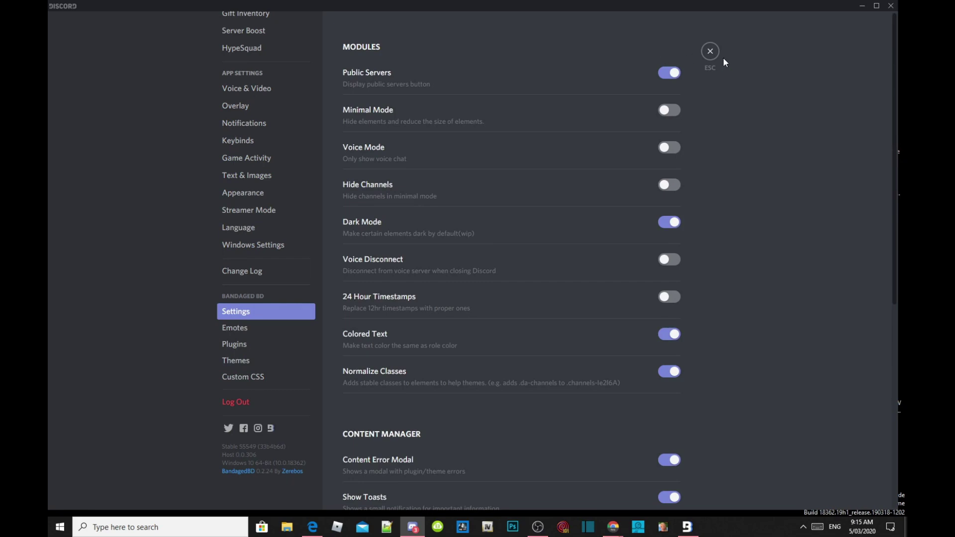
Close Discord's settings, minimize Discord, and exit the finished BandagedBD installer
{"action": "left_click", "coordinate": [711, 51]}
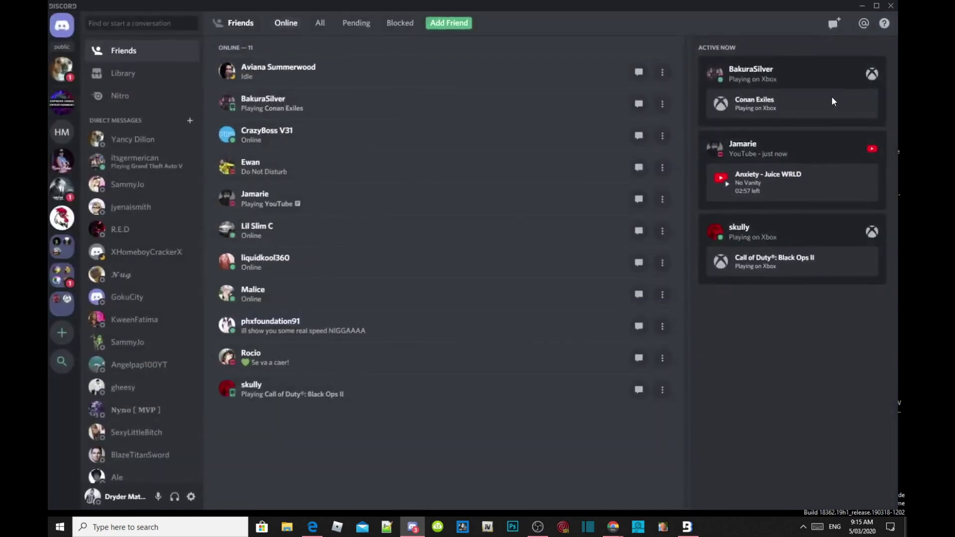
{"action": "left_click", "coordinate": [864, 7]}
{"action": "left_click", "coordinate": [631, 328]}
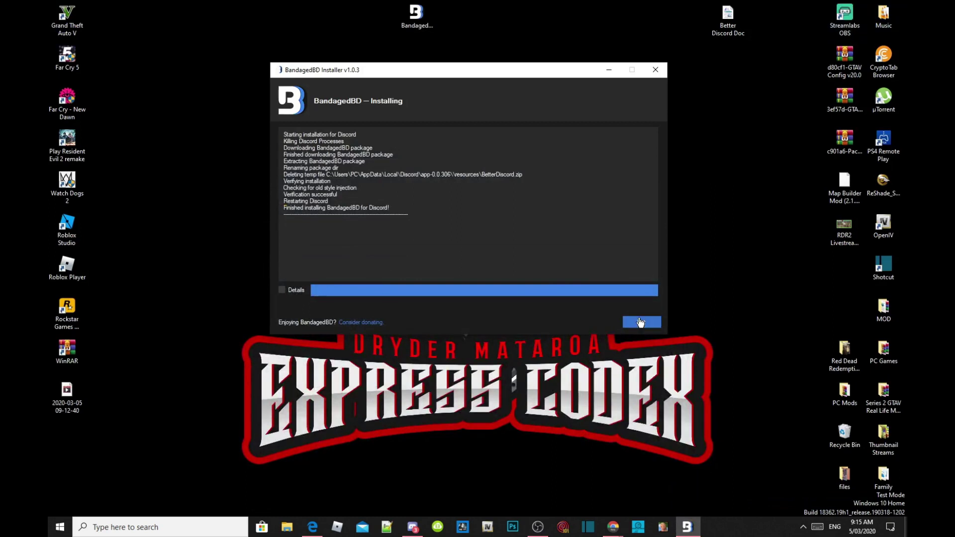
Exit the completed BandagedBD installer, returning to the Neutron X Theme Generator in Chrome
{"action": "left_click", "coordinate": [615, 308]}
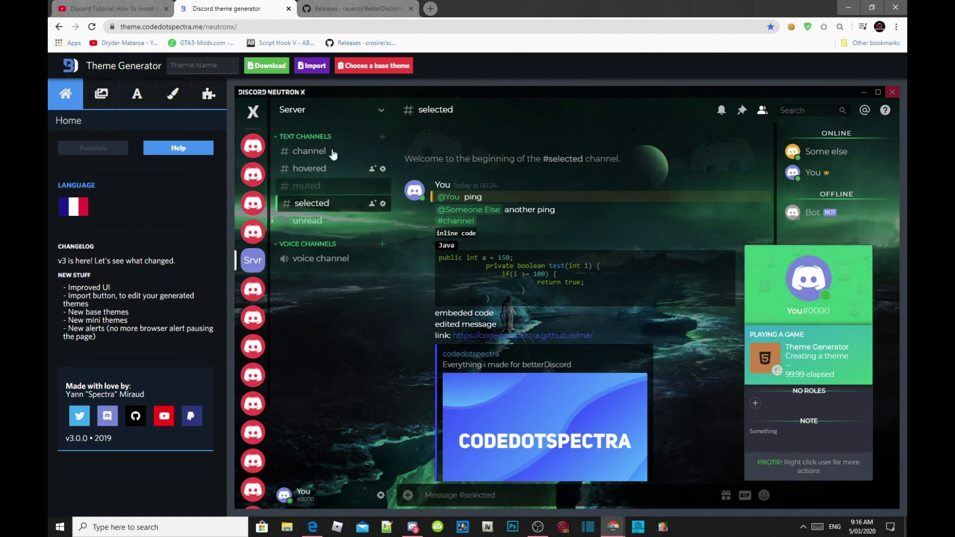
Browse the base theme list, then close the chooser and keep Neutron X as the base
{"action": "left_click", "coordinate": [371, 69]}
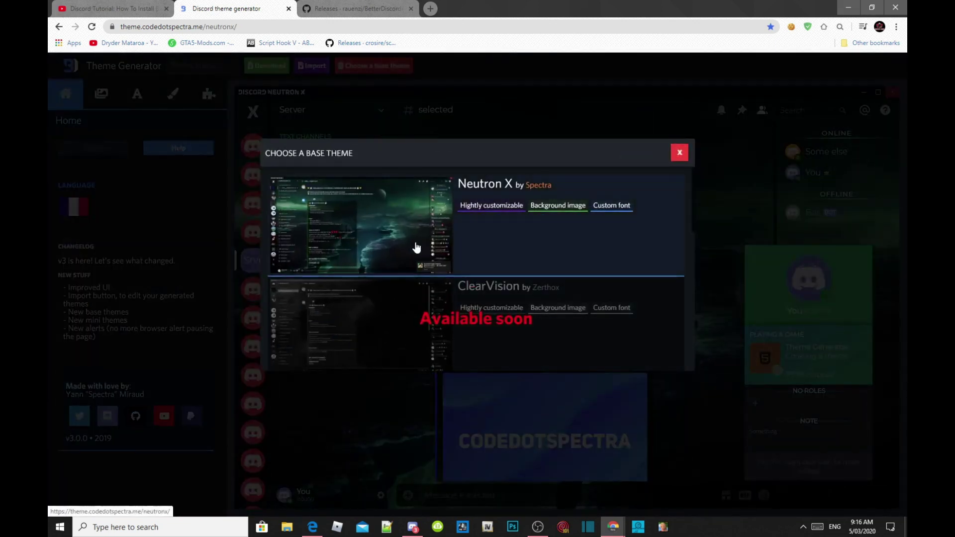
{"action": "scroll", "coordinate": [382, 250], "scroll_direction": "down", "scroll_amount": 3}
{"action": "scroll", "coordinate": [380, 242], "scroll_direction": "down", "scroll_amount": 1}
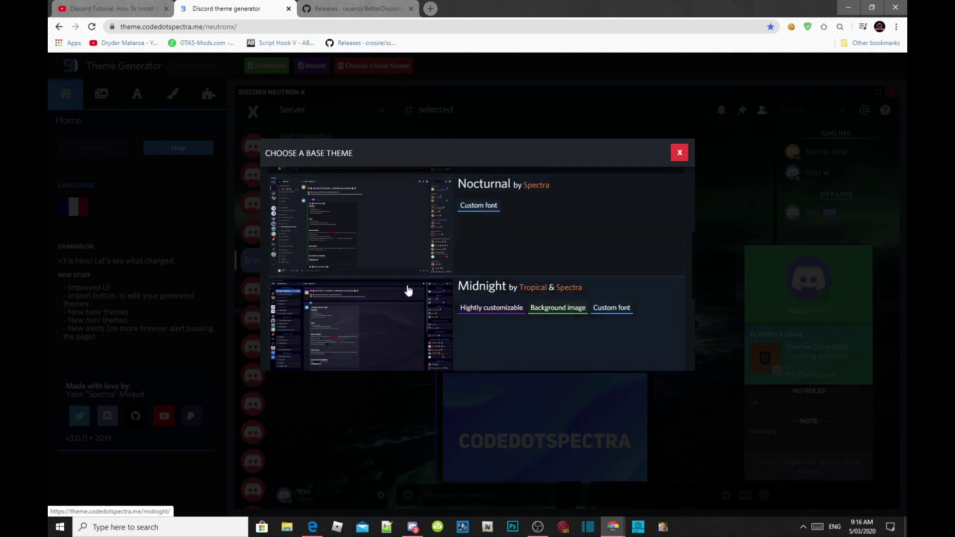
{"action": "scroll", "coordinate": [401, 309], "scroll_direction": "down", "scroll_amount": 2}
{"action": "scroll", "coordinate": [403, 308], "scroll_direction": "down", "scroll_amount": 1}
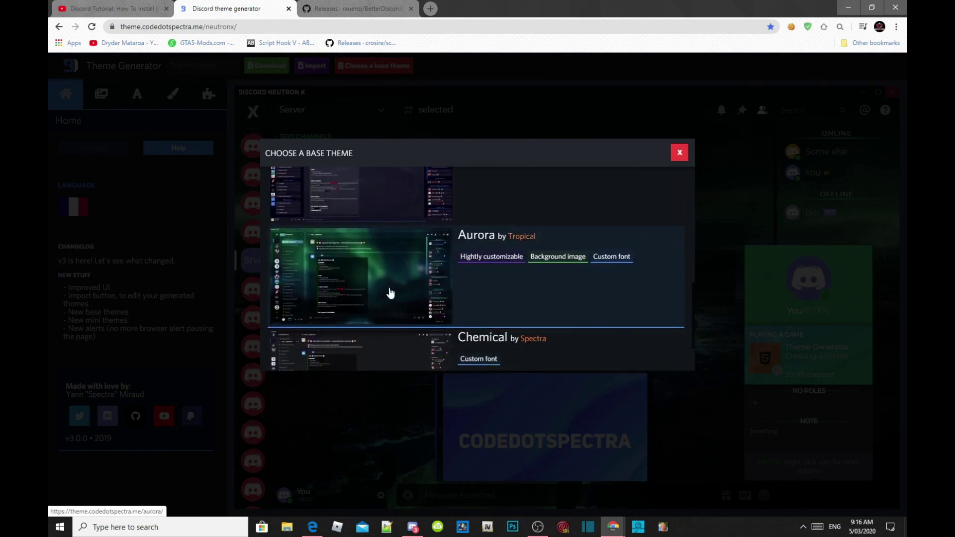
{"action": "scroll", "coordinate": [511, 311], "scroll_direction": "down", "scroll_amount": 1}
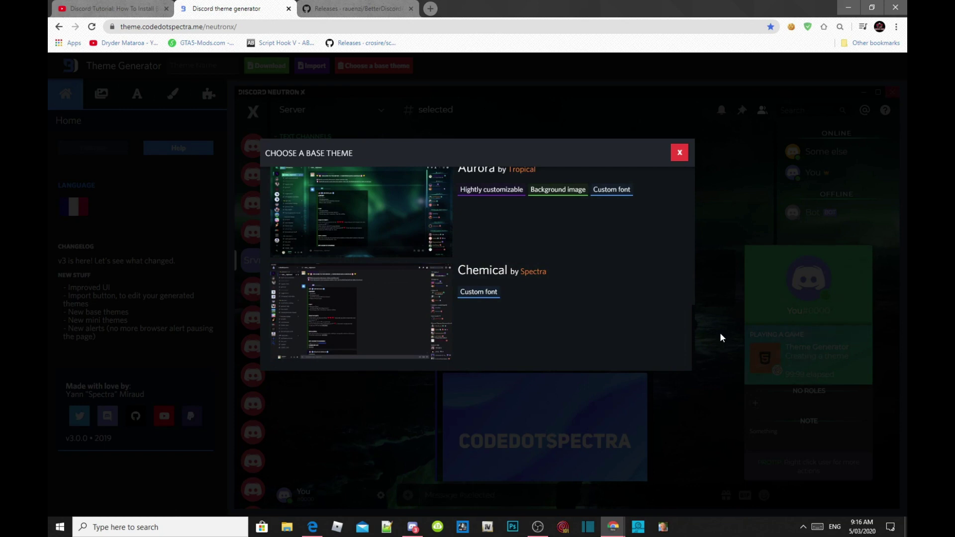
{"action": "scroll", "coordinate": [372, 301], "scroll_direction": "up", "scroll_amount": 2}
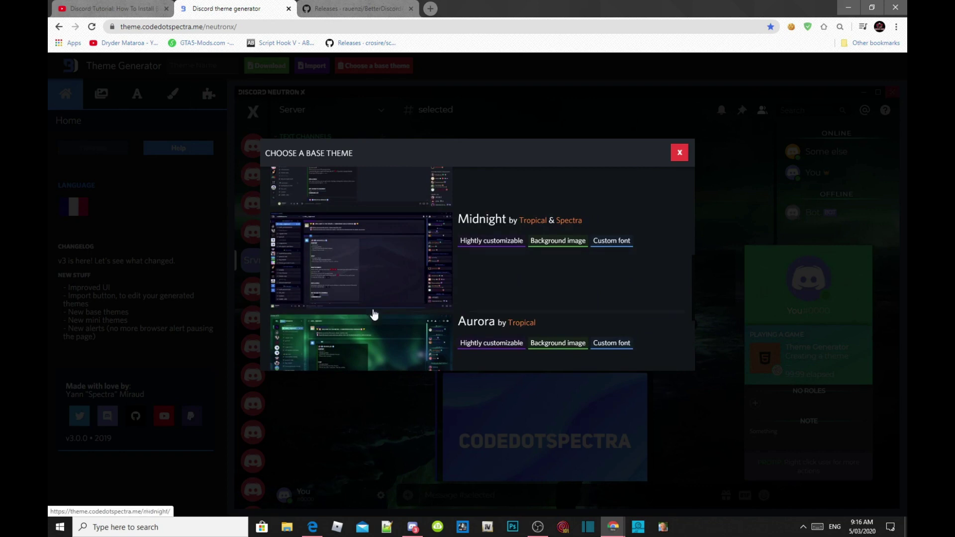
{"action": "scroll", "coordinate": [378, 286], "scroll_direction": "down", "scroll_amount": 3}
{"action": "left_click", "coordinate": [780, 286]}
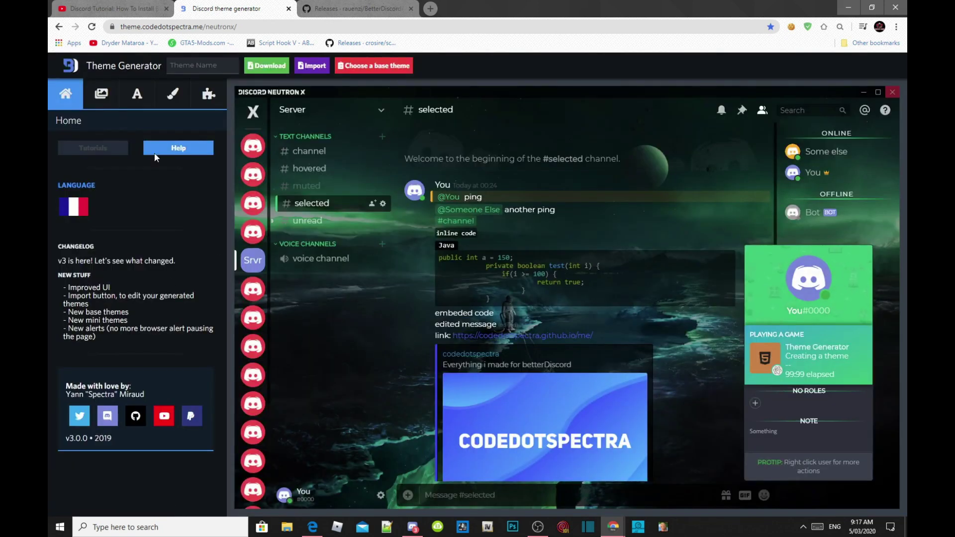
Load a GTA V screenshot from the computer as the theme's background image
{"action": "left_click", "coordinate": [100, 102]}
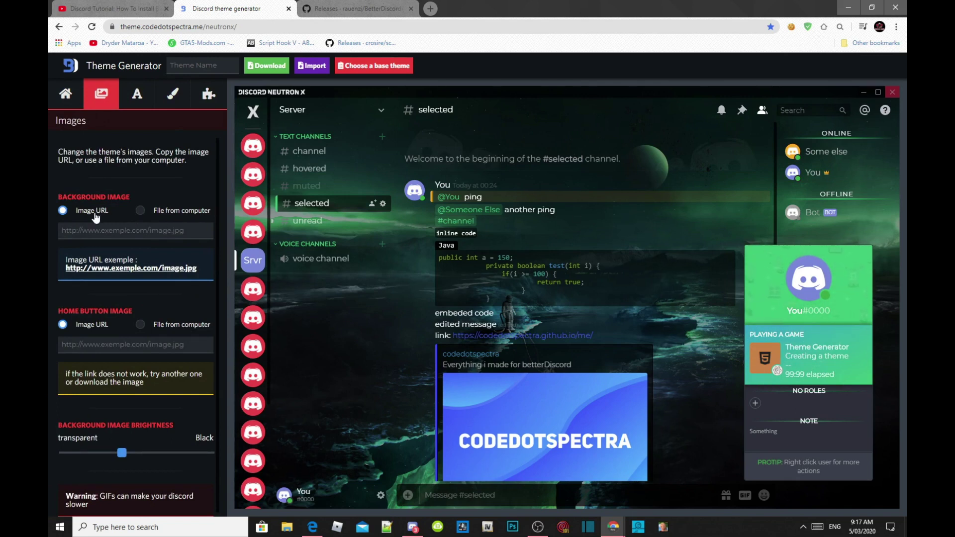
{"action": "left_click", "coordinate": [163, 211]}
{"action": "left_click", "coordinate": [90, 236]}
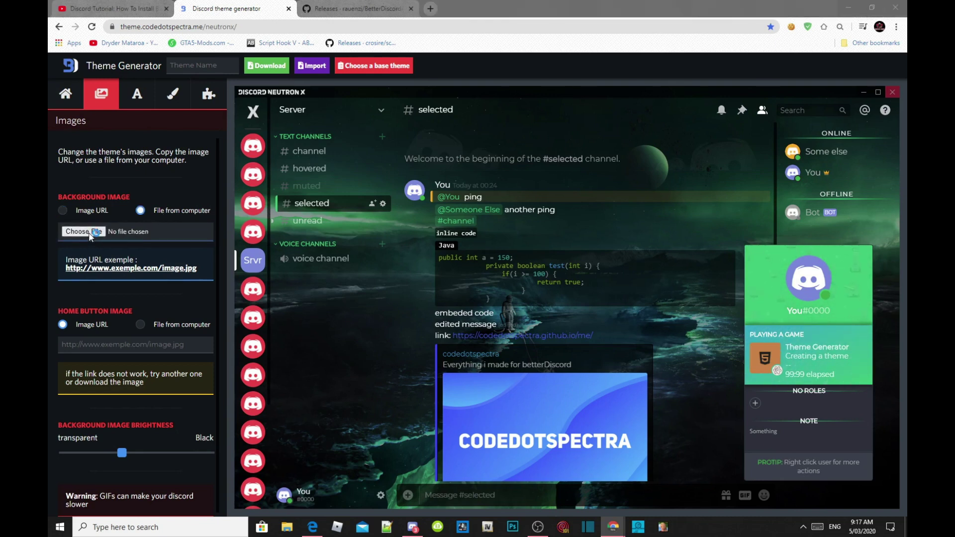
{"action": "scroll", "coordinate": [321, 160], "scroll_direction": "down", "scroll_amount": 3}
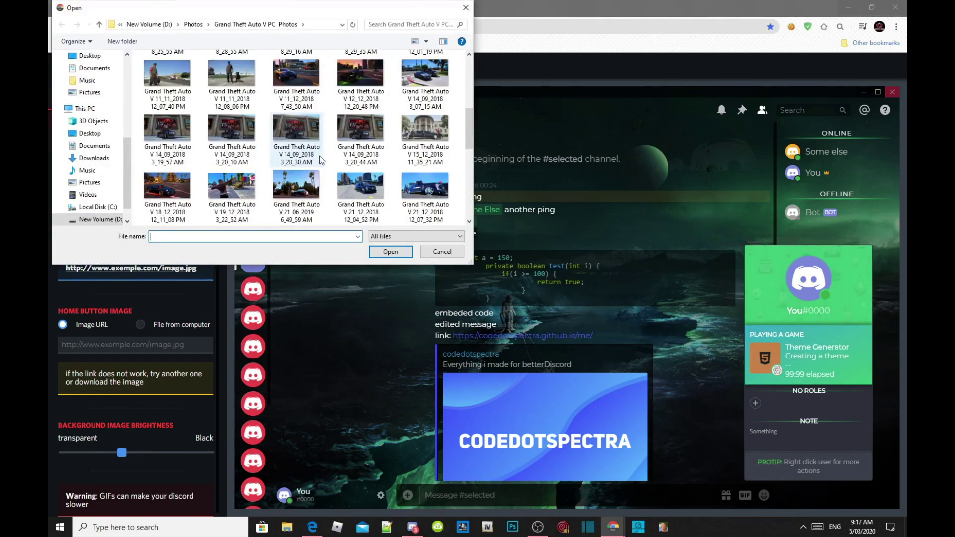
{"action": "scroll", "coordinate": [358, 170], "scroll_direction": "down", "scroll_amount": 2}
{"action": "left_click", "coordinate": [420, 198]}
{"action": "left_click", "coordinate": [390, 251]}
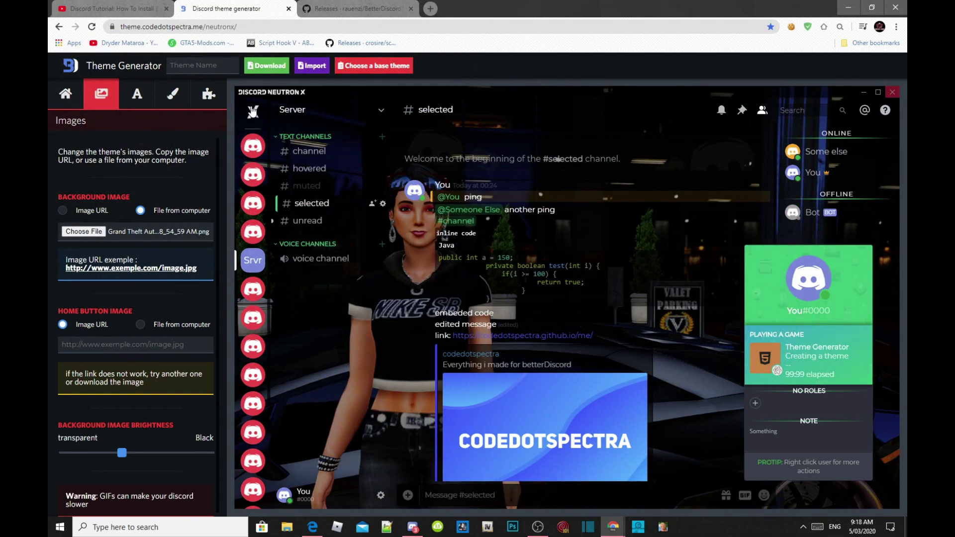
Load another GTA V screenshot from the computer as the home button image
{"action": "left_click", "coordinate": [165, 325]}
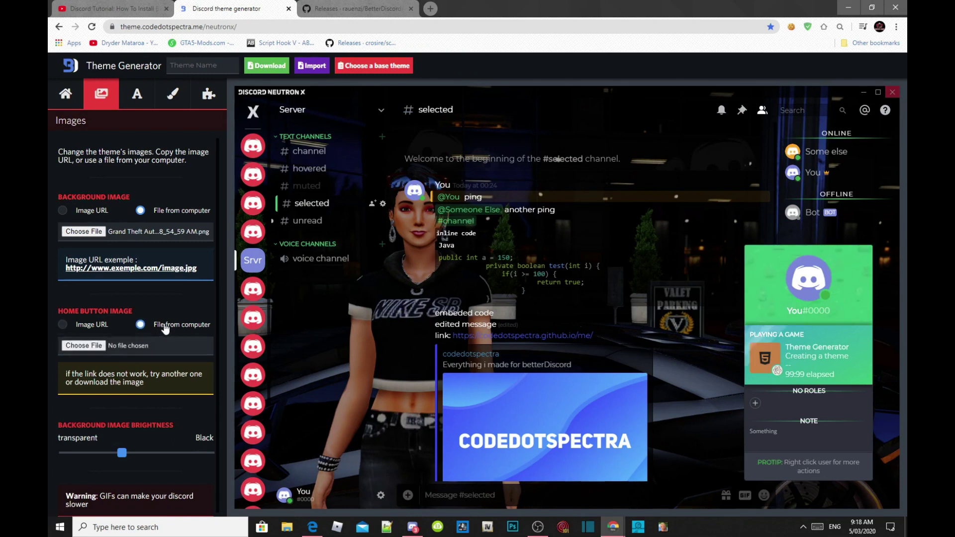
{"action": "left_click", "coordinate": [85, 345]}
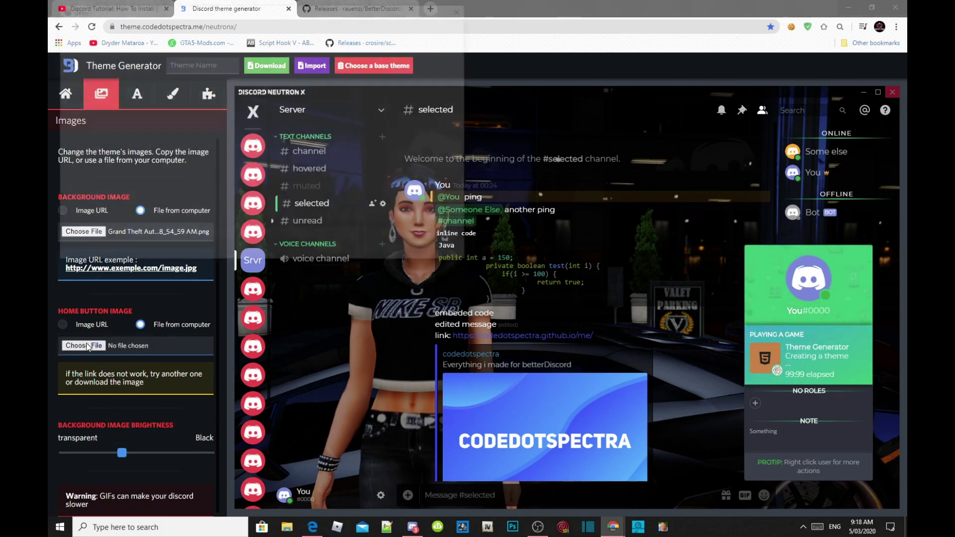
{"action": "scroll", "coordinate": [343, 194], "scroll_direction": "down", "scroll_amount": 1}
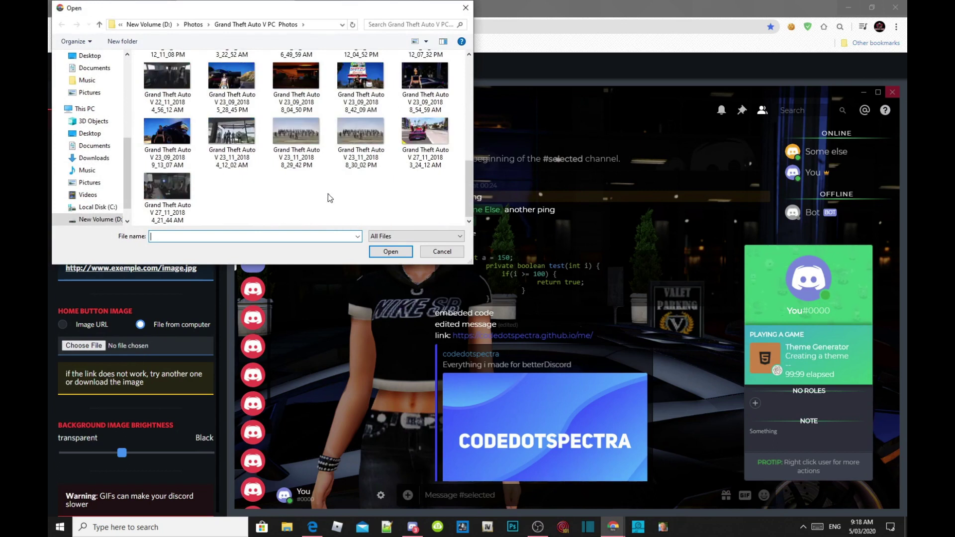
{"action": "scroll", "coordinate": [254, 215], "scroll_direction": "up", "scroll_amount": 1}
{"action": "left_click", "coordinate": [424, 182]}
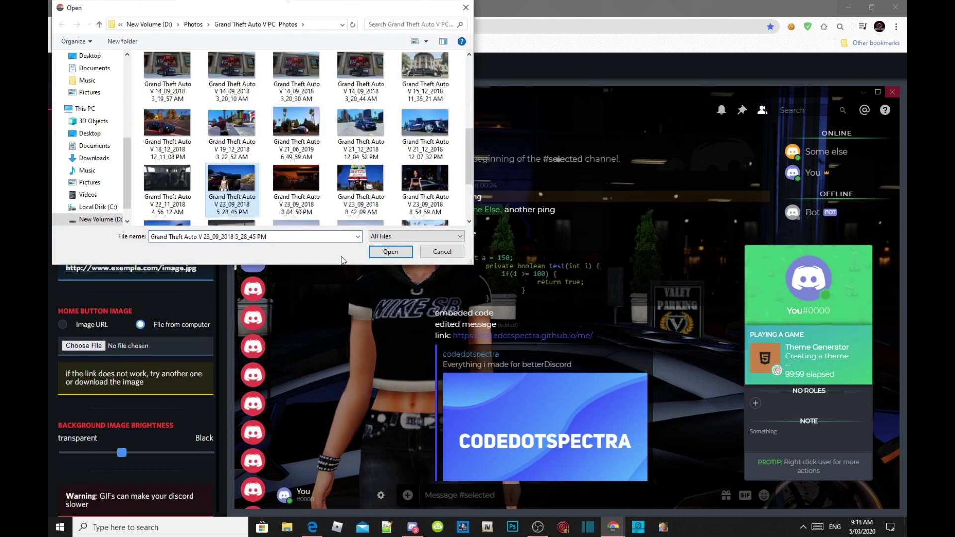
{"action": "left_click", "coordinate": [390, 251]}
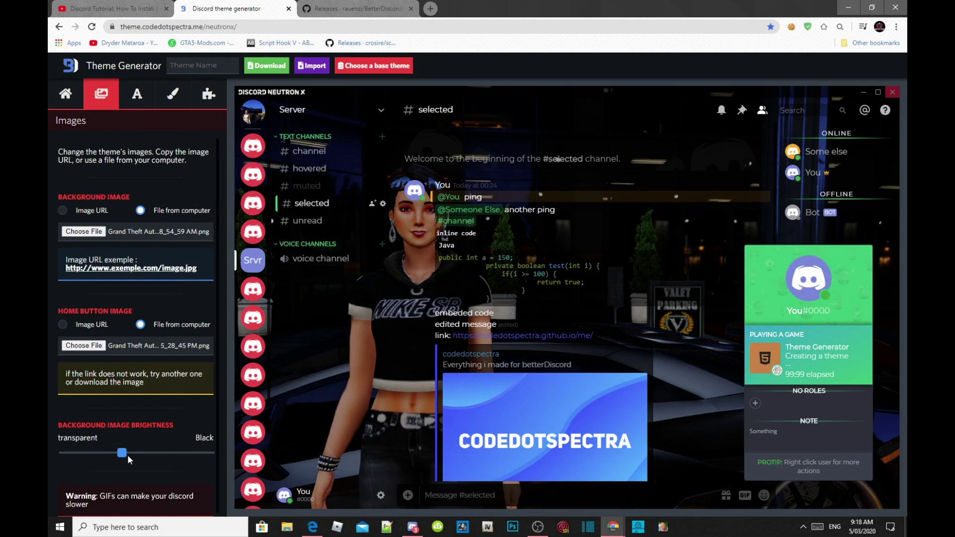
Darken the background image slightly with the brightness slider and bring up the Colors settings
{"action": "left_click_drag", "start_coordinate": [123, 453], "coordinate": [87, 457]}
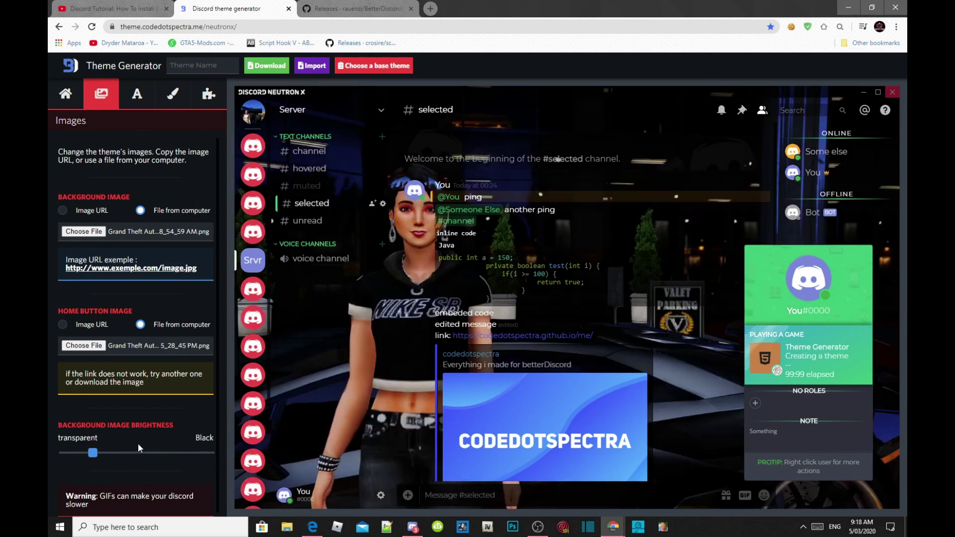
{"action": "left_click", "coordinate": [149, 453]}
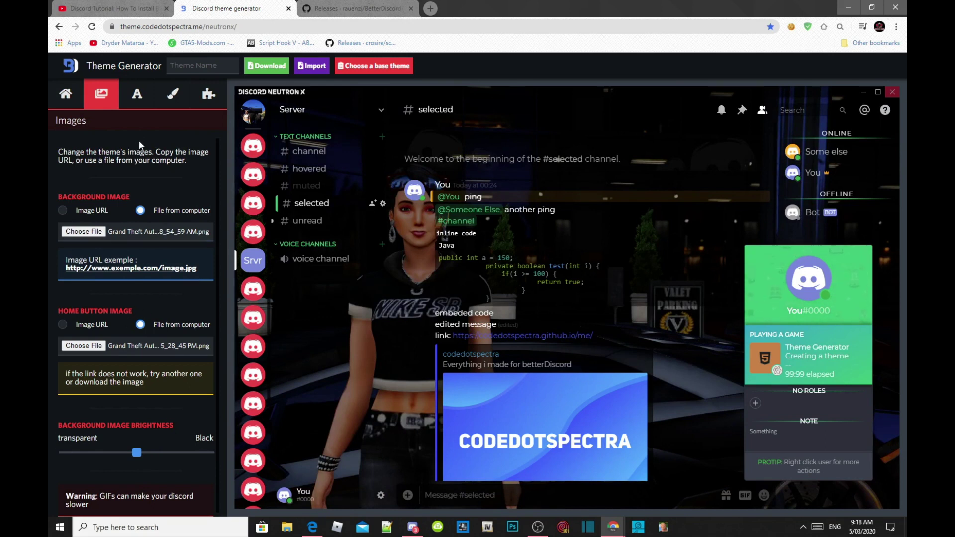
{"action": "left_click", "coordinate": [140, 99]}
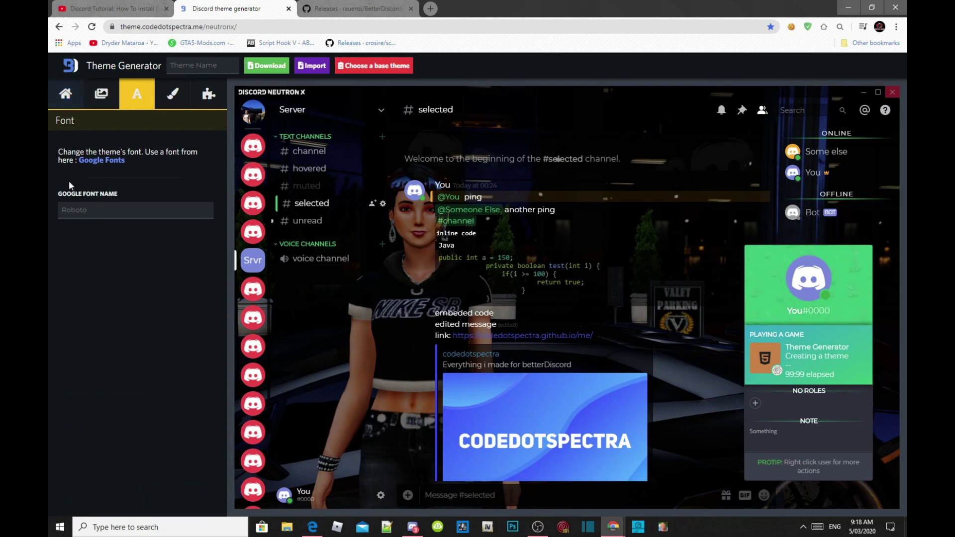
{"action": "left_click", "coordinate": [170, 101]}
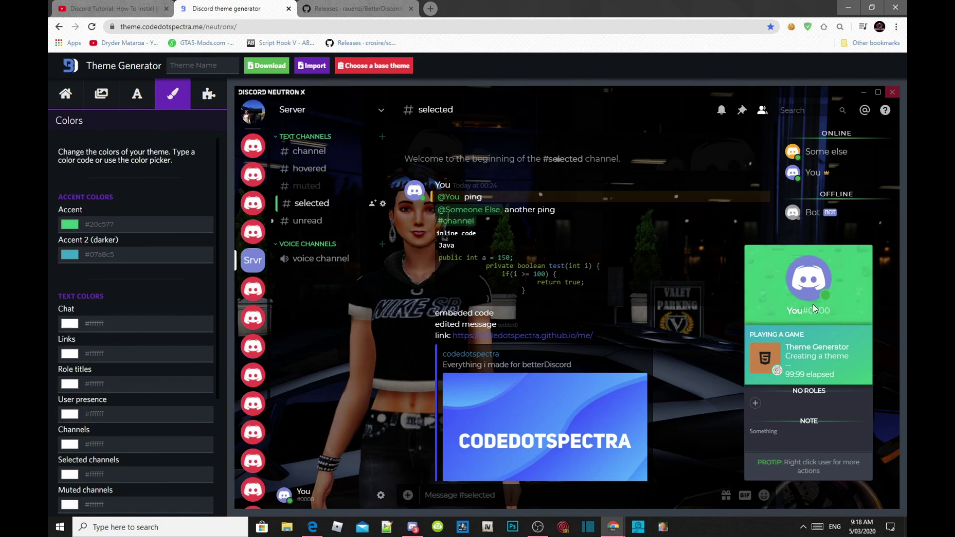
Set the Accent colour to blue #2041c5
{"action": "left_click", "coordinate": [72, 228]}
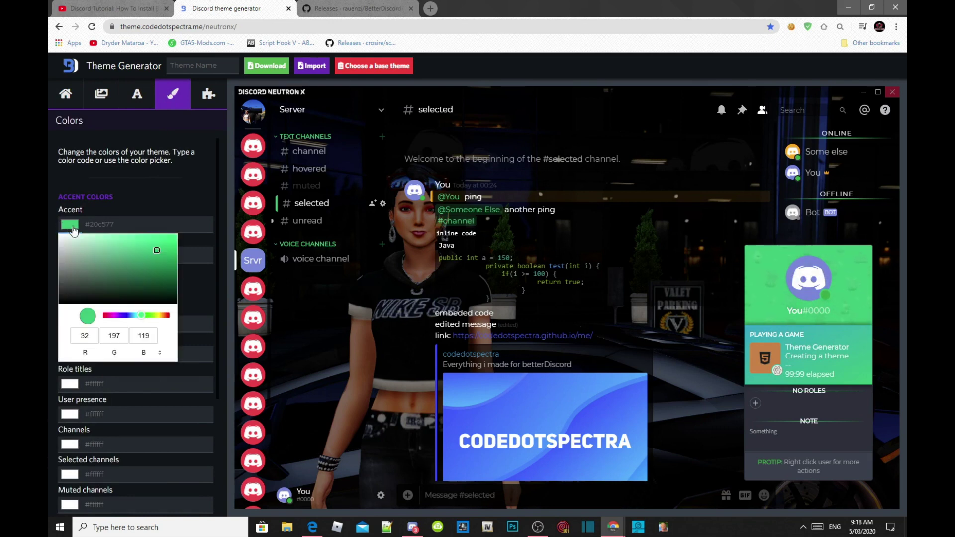
{"action": "left_click", "coordinate": [127, 315]}
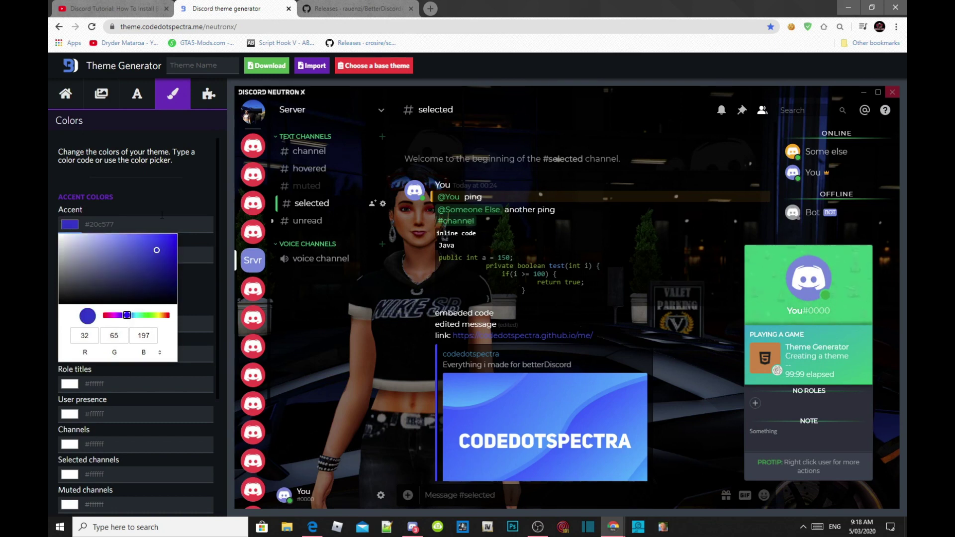
{"action": "left_click", "coordinate": [170, 191]}
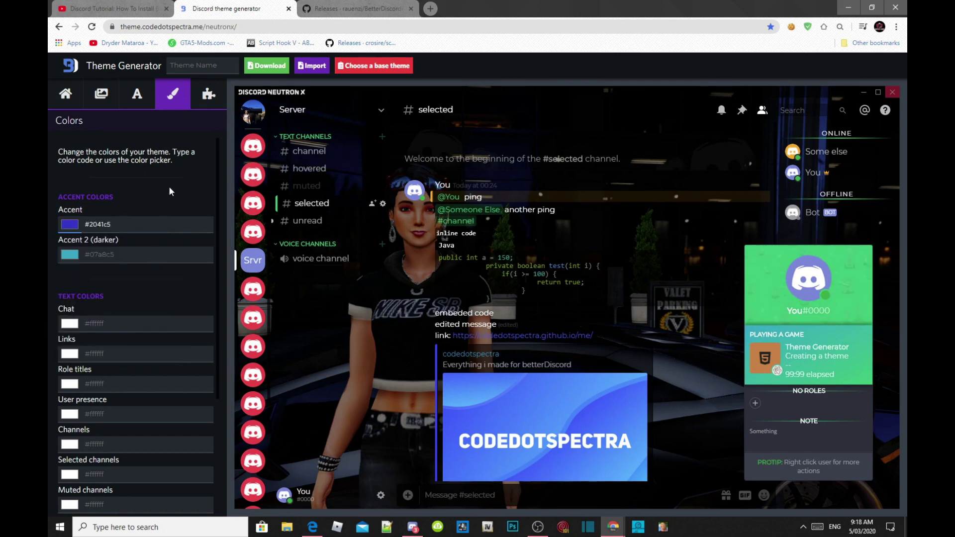
Set Accent 2 to purple-blue #2707c5 and review the text and background colours below
{"action": "left_click", "coordinate": [73, 255]}
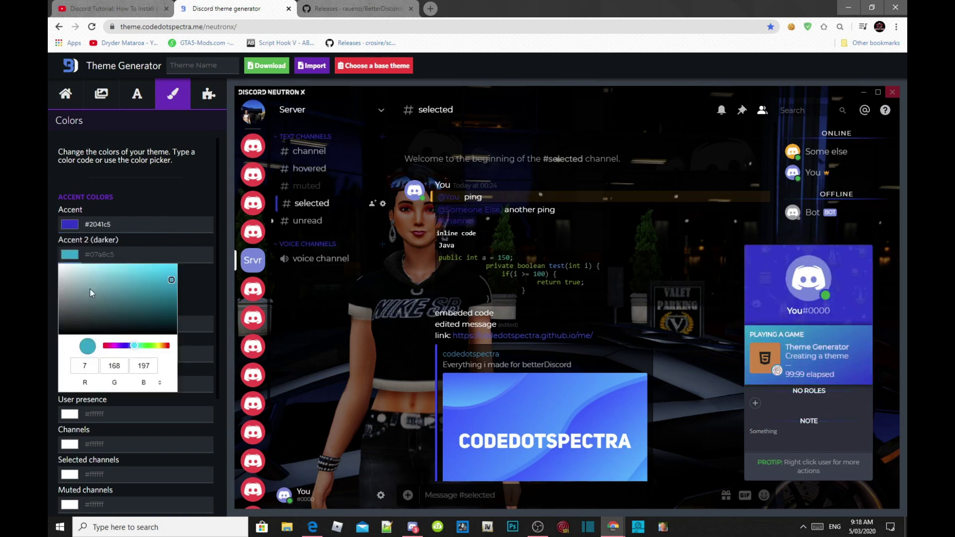
{"action": "left_click", "coordinate": [124, 346]}
{"action": "left_click", "coordinate": [170, 197]}
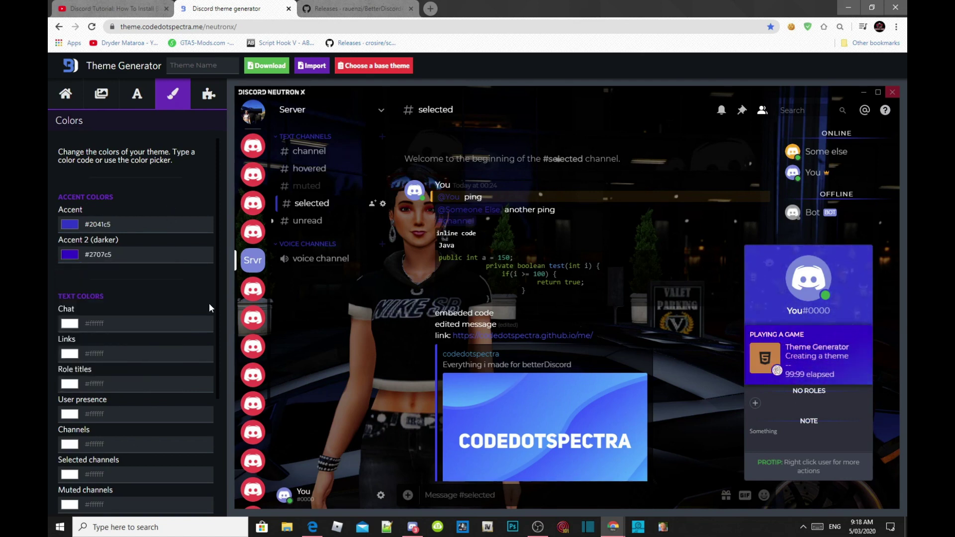
{"action": "scroll", "coordinate": [136, 358], "scroll_direction": "down", "scroll_amount": 2}
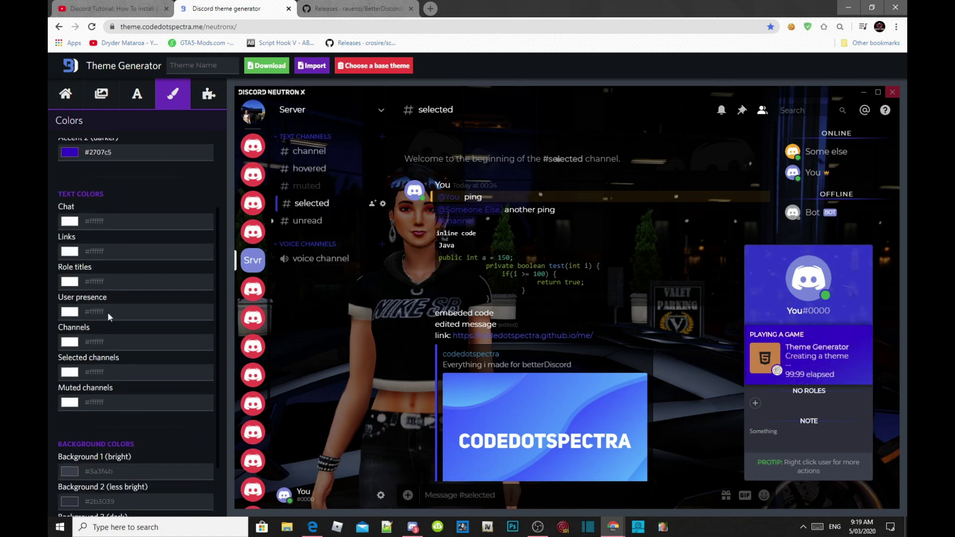
{"action": "left_click", "coordinate": [98, 251]}
{"action": "scroll", "coordinate": [151, 437], "scroll_direction": "down", "scroll_amount": 2}
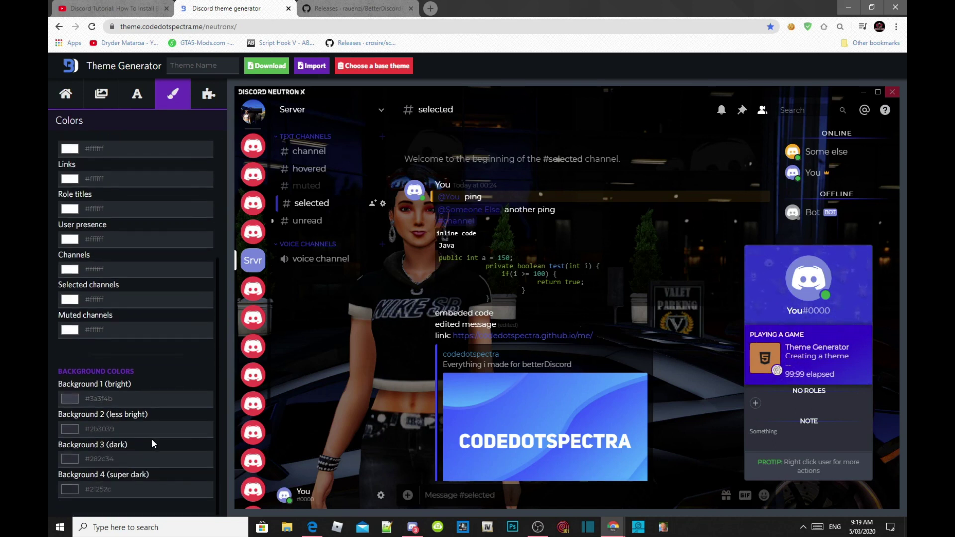
{"action": "scroll", "coordinate": [151, 437], "scroll_direction": "up", "scroll_amount": 5}
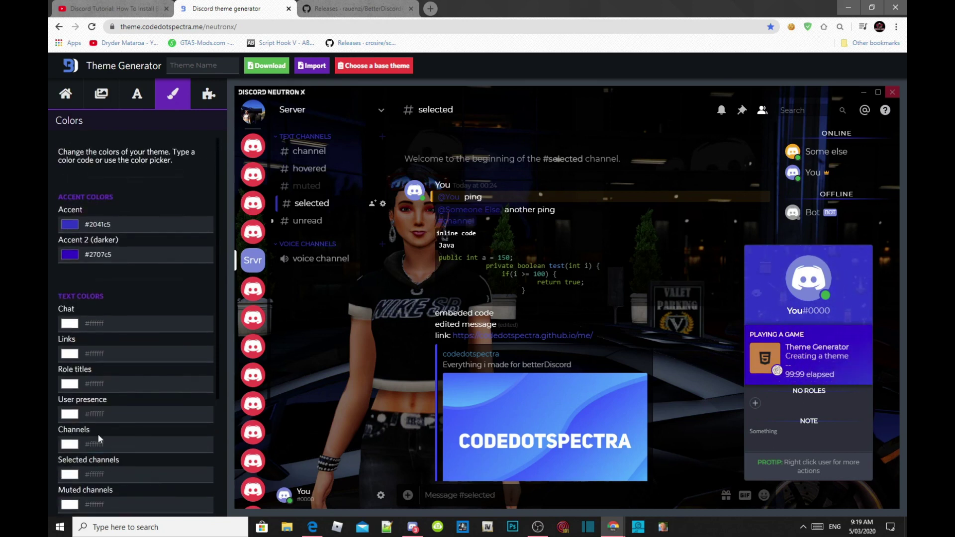
{"action": "scroll", "coordinate": [82, 448], "scroll_direction": "down", "scroll_amount": 4}
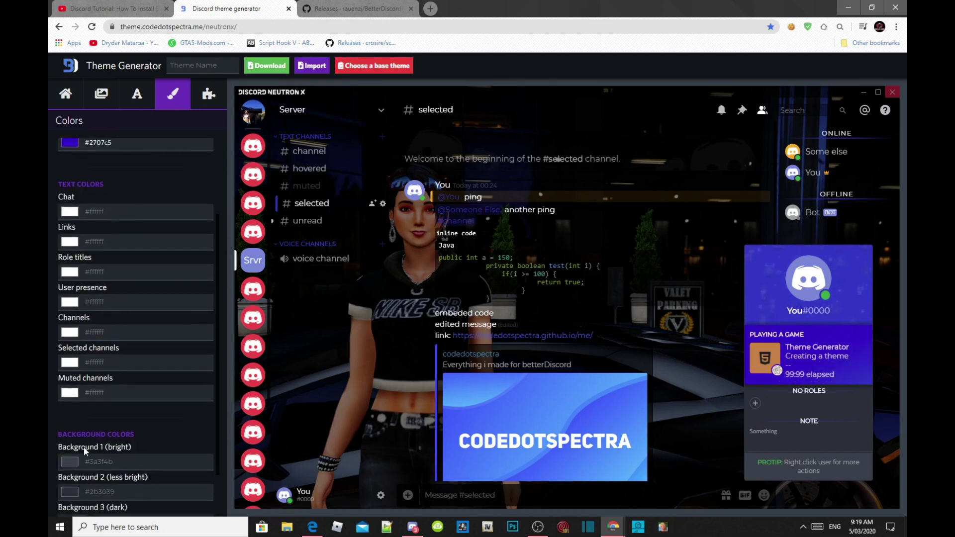
{"action": "scroll", "coordinate": [85, 446], "scroll_direction": "up", "scroll_amount": 4}
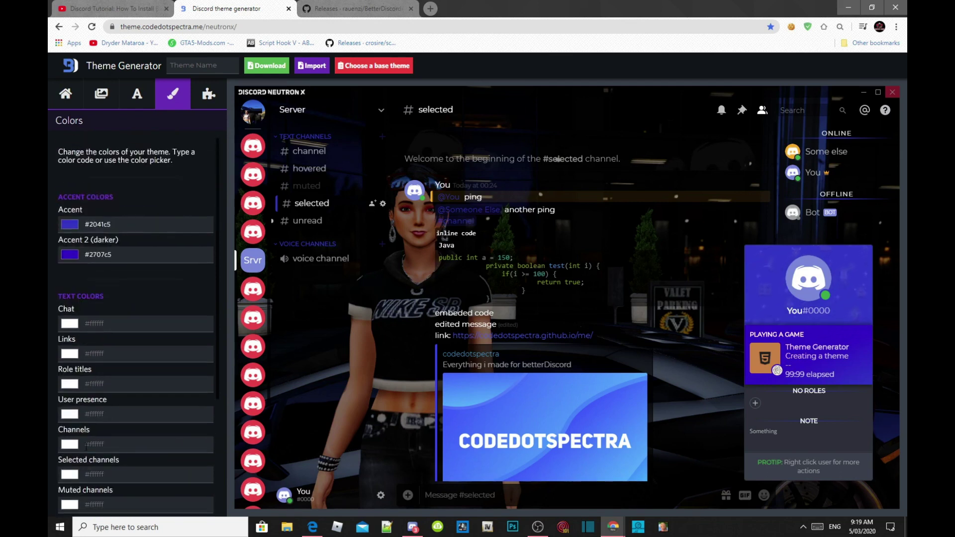
{"action": "left_click", "coordinate": [208, 95]}
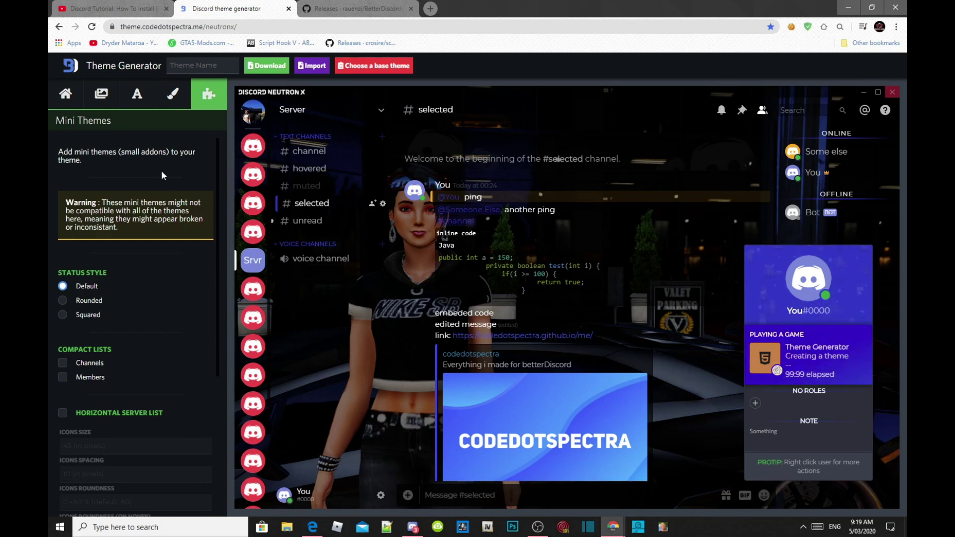
{"action": "left_click", "coordinate": [172, 99]}
{"action": "left_click", "coordinate": [123, 104]}
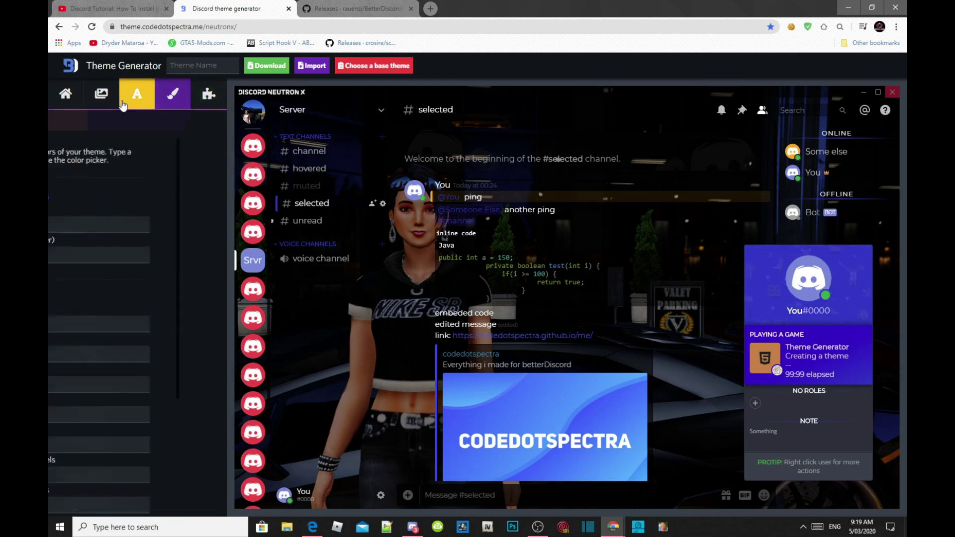
{"action": "left_click", "coordinate": [101, 101]}
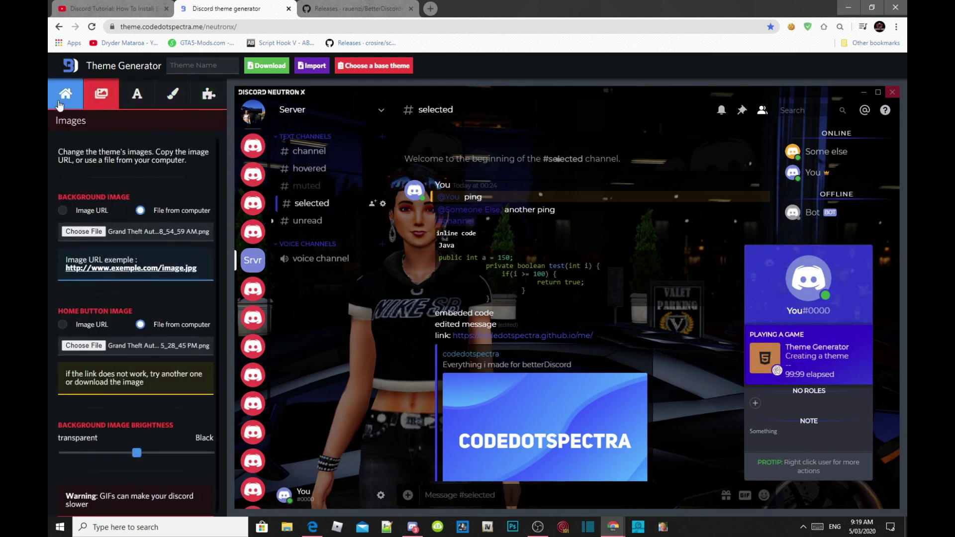
{"action": "left_click", "coordinate": [136, 94]}
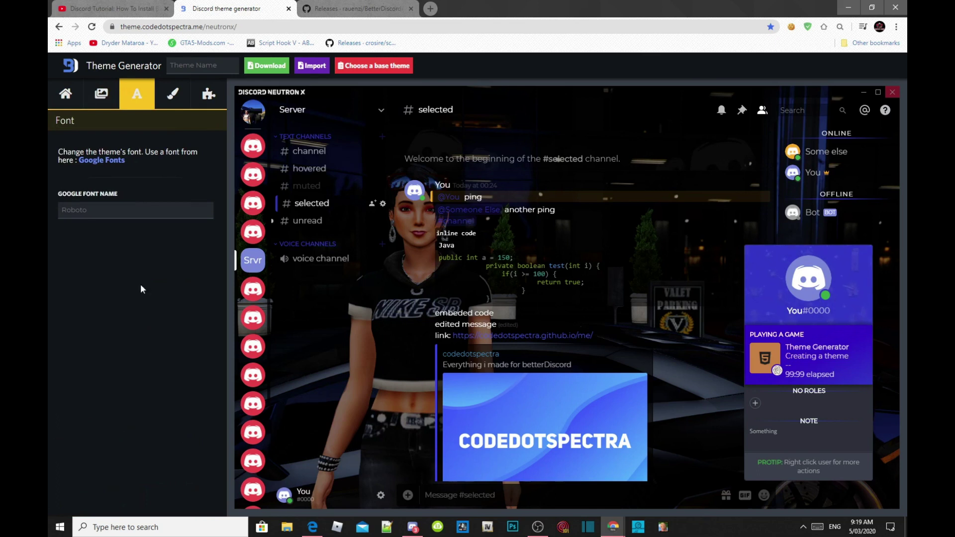
{"action": "right_click", "coordinate": [155, 225]}
{"action": "left_click", "coordinate": [97, 237]}
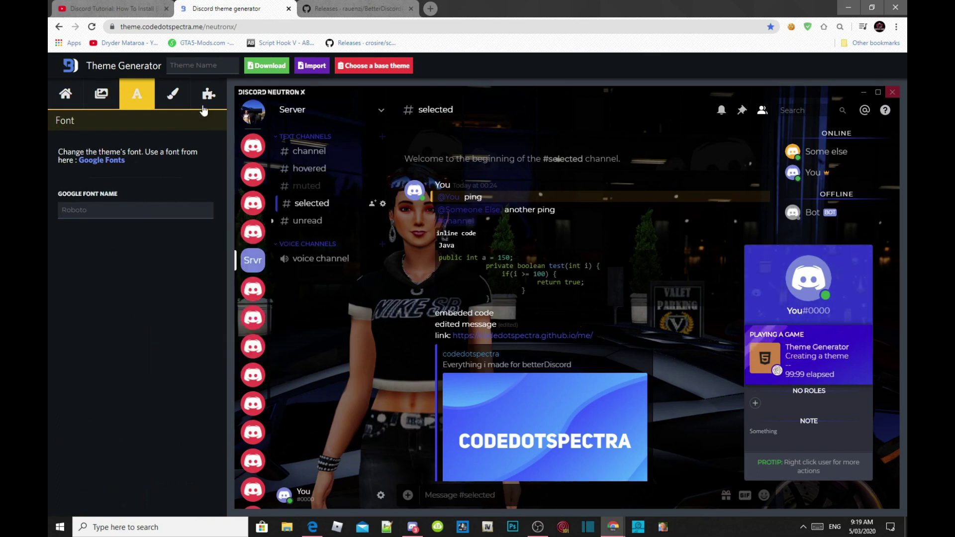
Name the theme 'drydweer', save it to the Desktop as dryder.theme, and reposition the file there
{"action": "left_click", "coordinate": [179, 68]}
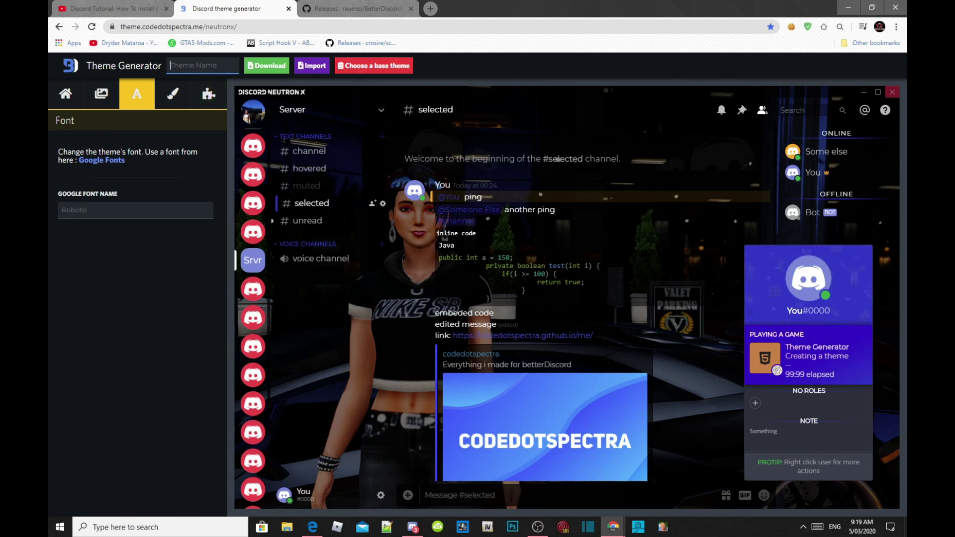
{"action": "type", "text": "dr"}
{"action": "type", "text": "ydwe"}
{"action": "type", "text": "er"}
{"action": "left_click", "coordinate": [271, 72]}
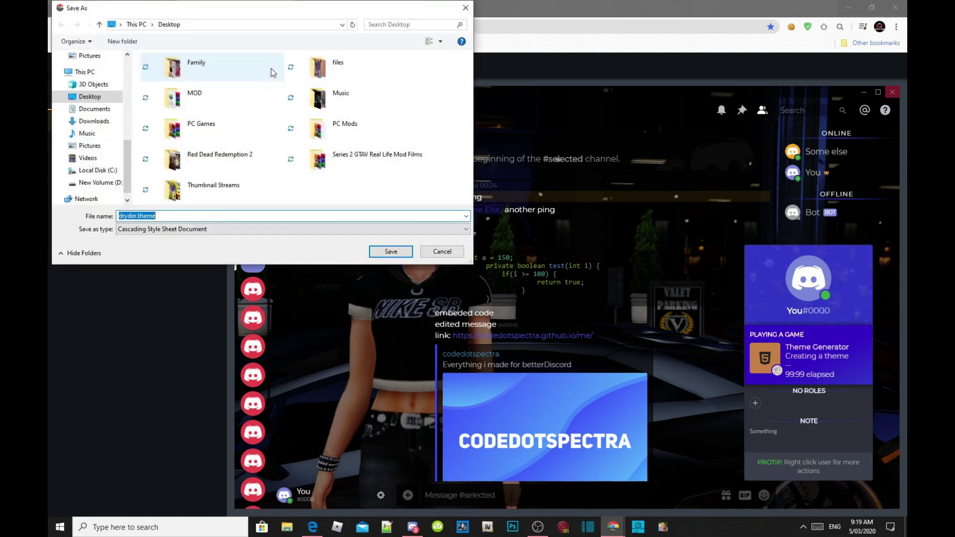
{"action": "left_click", "coordinate": [92, 85]}
{"action": "left_click", "coordinate": [101, 99]}
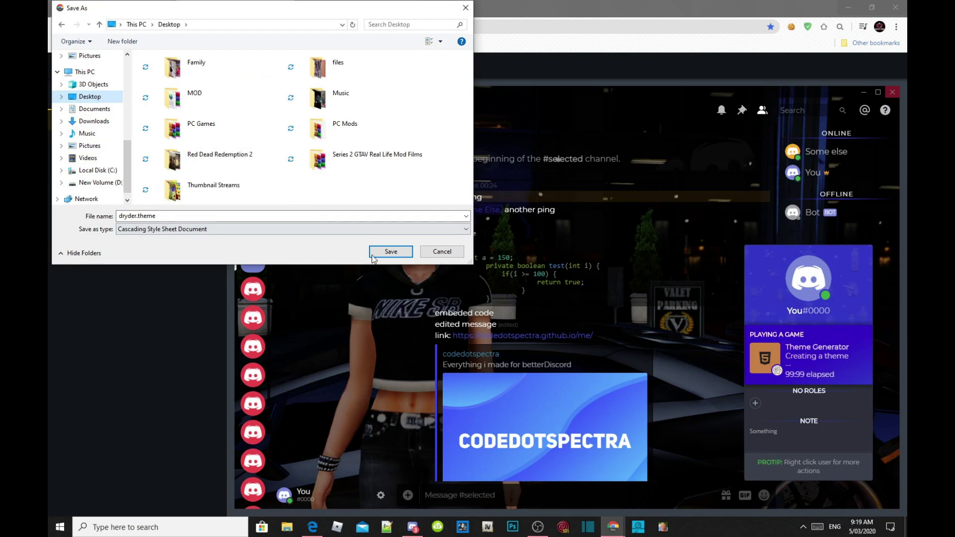
{"action": "left_click", "coordinate": [391, 252]}
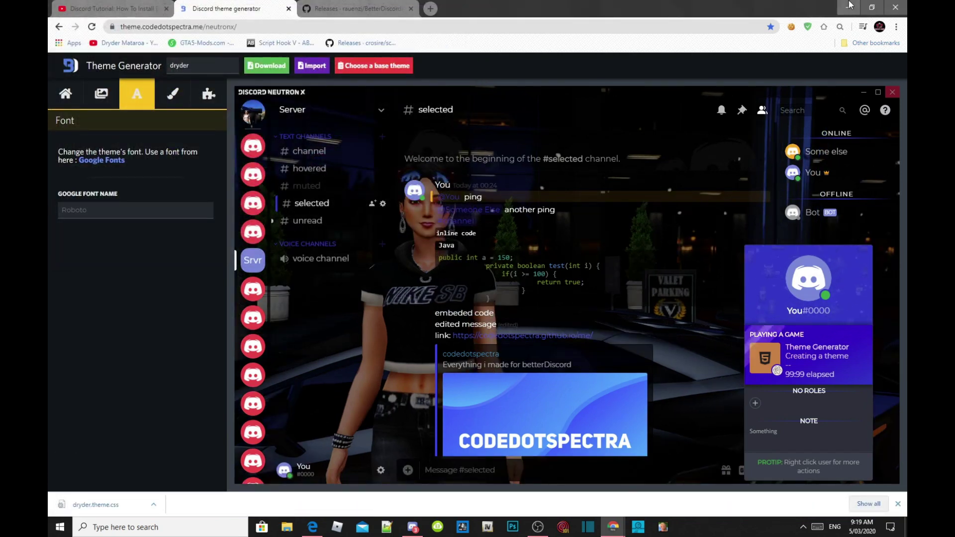
{"action": "key", "text": "super+d"}
{"action": "left_click_drag", "start_coordinate": [81, 444], "coordinate": [765, 17]}
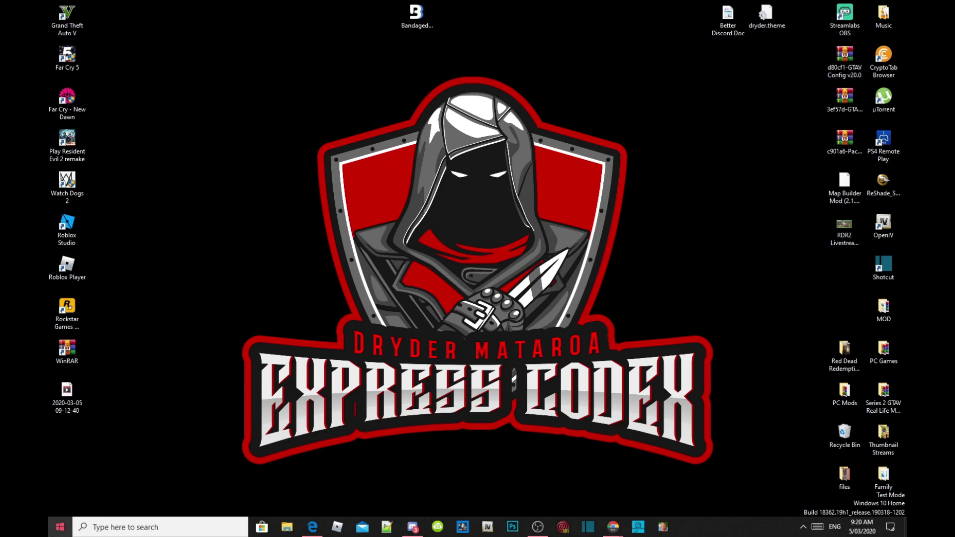
Run %appdata% from the Start button's Run box to open the AppData Roaming folder
{"action": "right_click", "coordinate": [60, 528]}
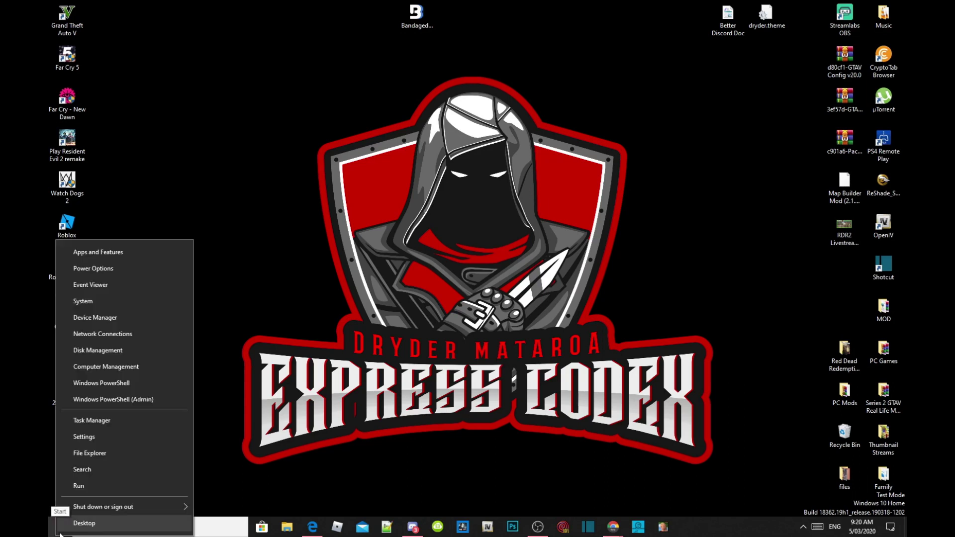
{"action": "left_click", "coordinate": [116, 490]}
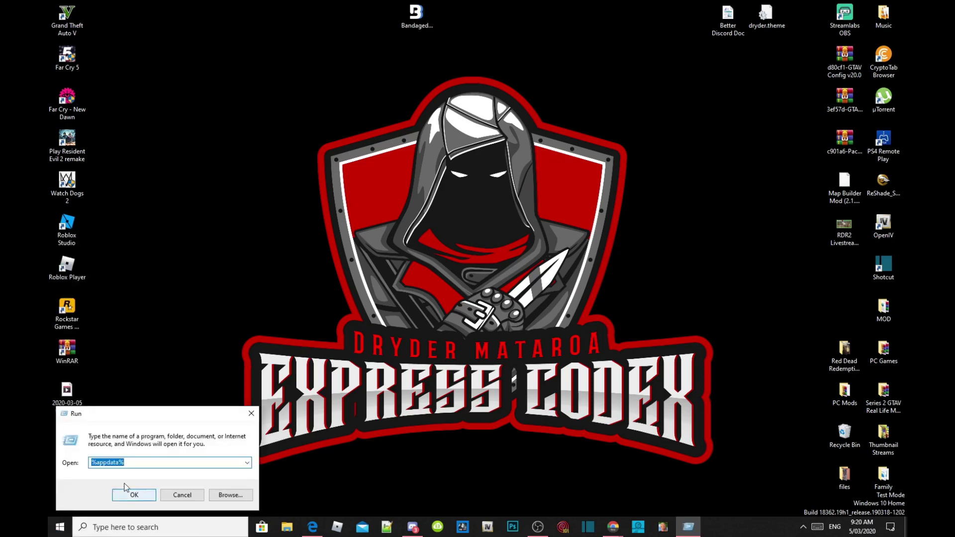
{"action": "left_click", "coordinate": [147, 466]}
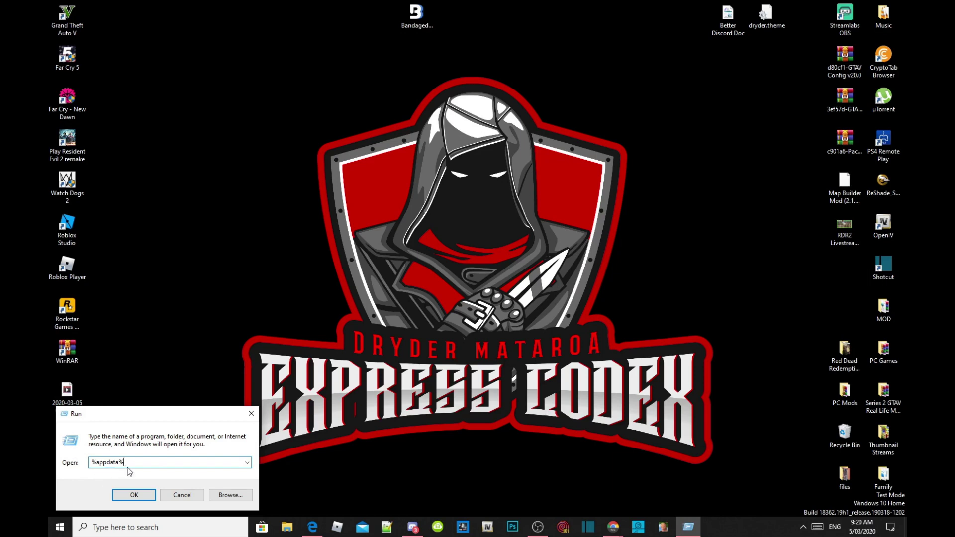
{"action": "left_click_drag", "start_coordinate": [125, 463], "coordinate": [75, 463]}
{"action": "left_click", "coordinate": [135, 464]}
{"action": "left_click", "coordinate": [134, 495]}
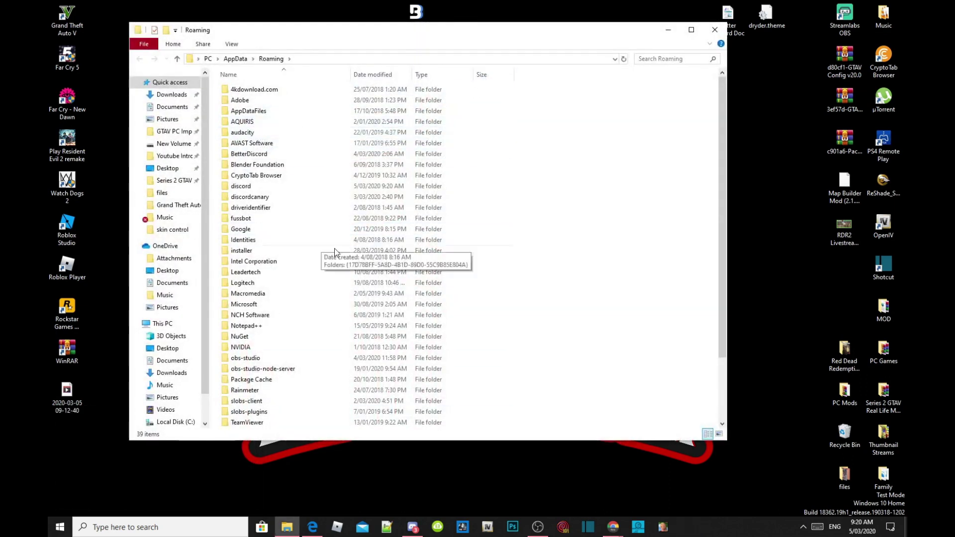
Open the BetterDiscord folder and then its themes folder in File Explorer
{"action": "left_click", "coordinate": [262, 158]}
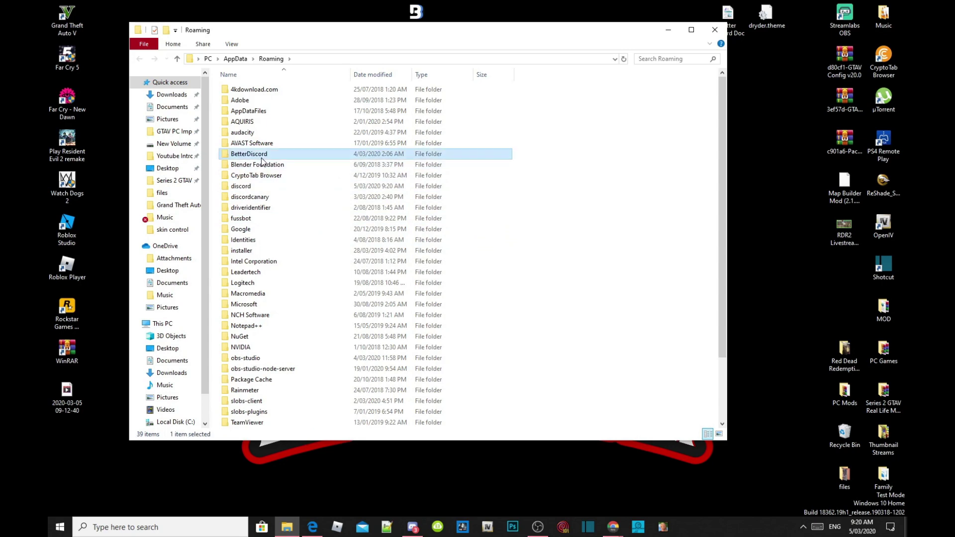
{"action": "left_click_drag", "start_coordinate": [380, 37], "coordinate": [388, 69]}
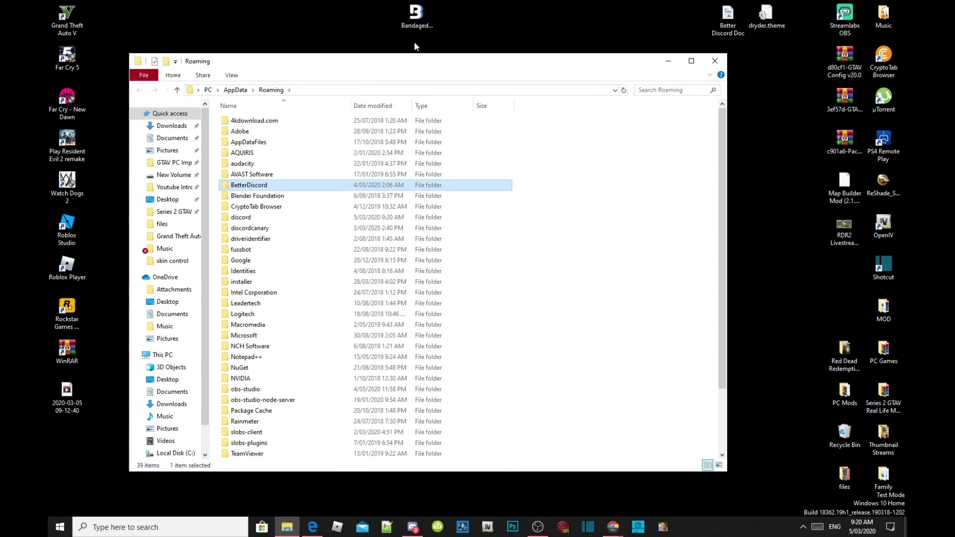
{"action": "left_click", "coordinate": [420, 26]}
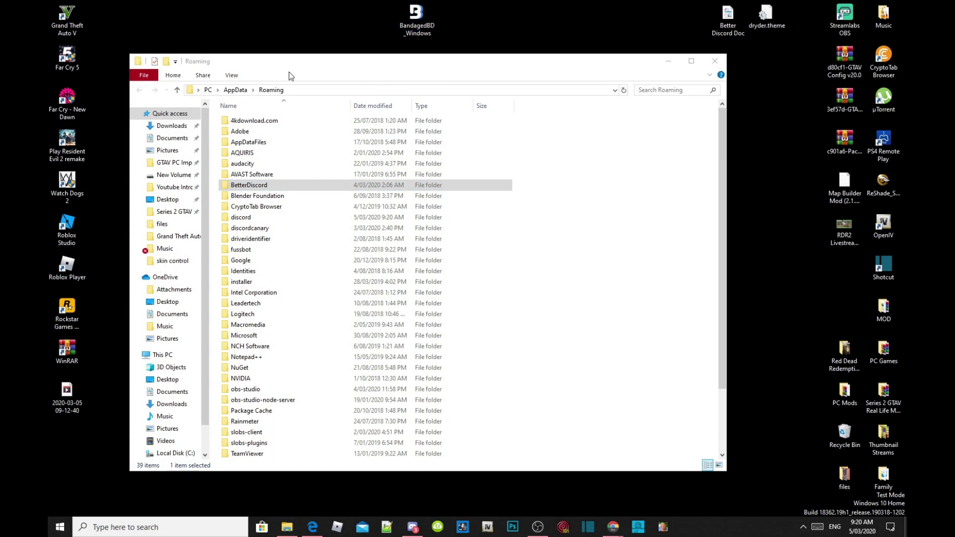
{"action": "left_click", "coordinate": [251, 187]}
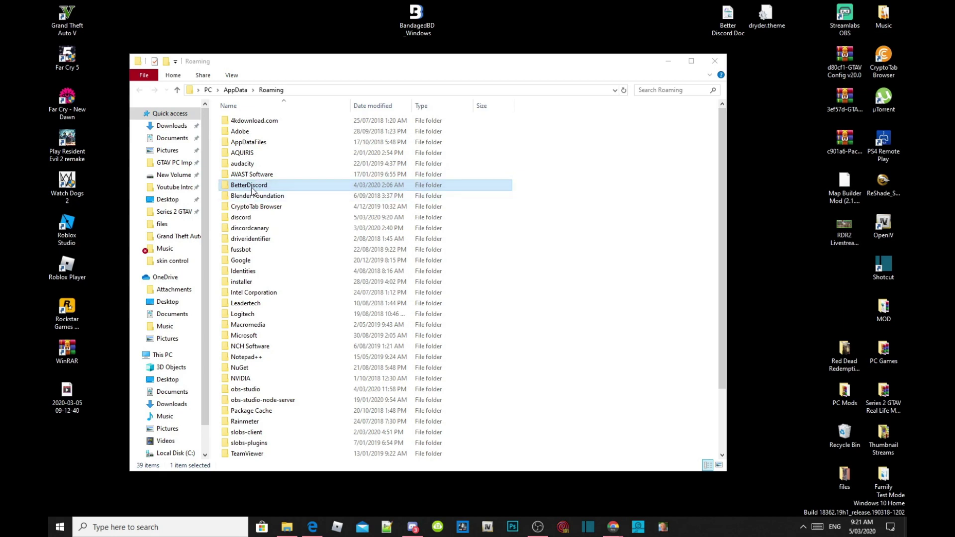
{"action": "double_click", "coordinate": [252, 187]}
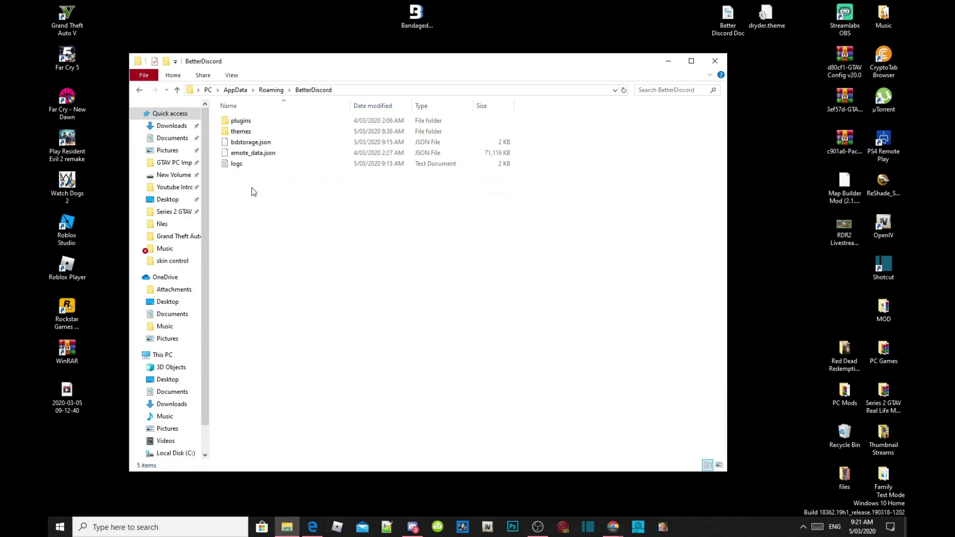
{"action": "double_click", "coordinate": [241, 133]}
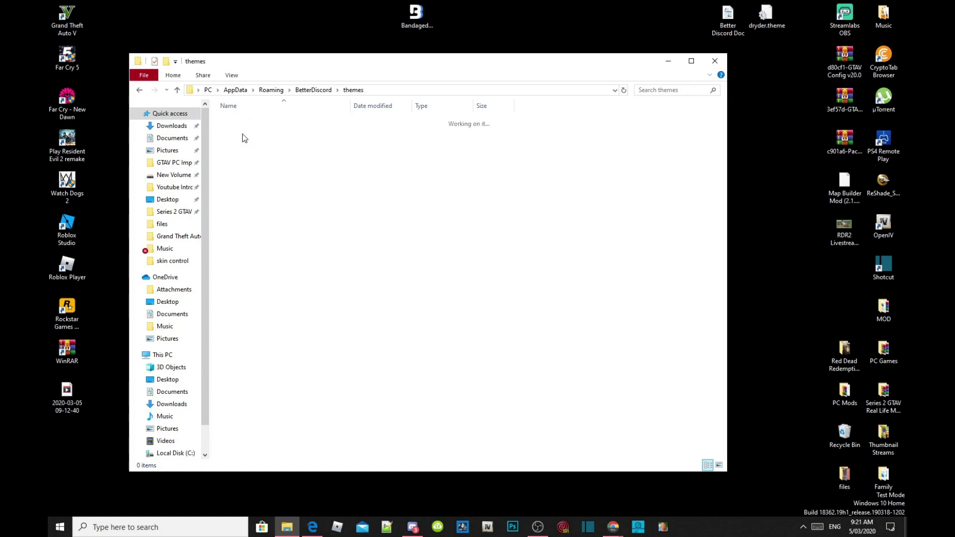
{"action": "left_click_drag", "start_coordinate": [367, 66], "coordinate": [336, 48]}
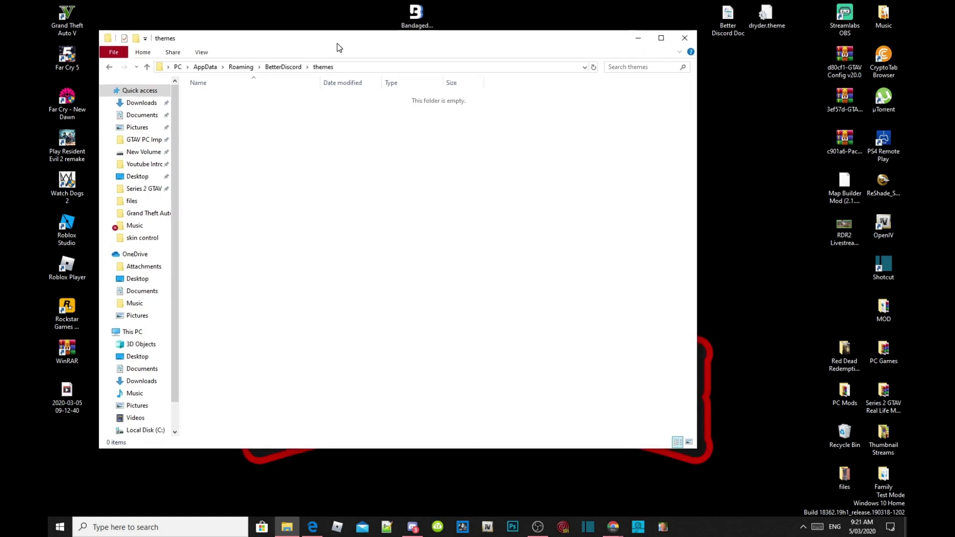
Move dryder.theme from the desktop into the themes folder and close Explorer
{"action": "left_click", "coordinate": [776, 14]}
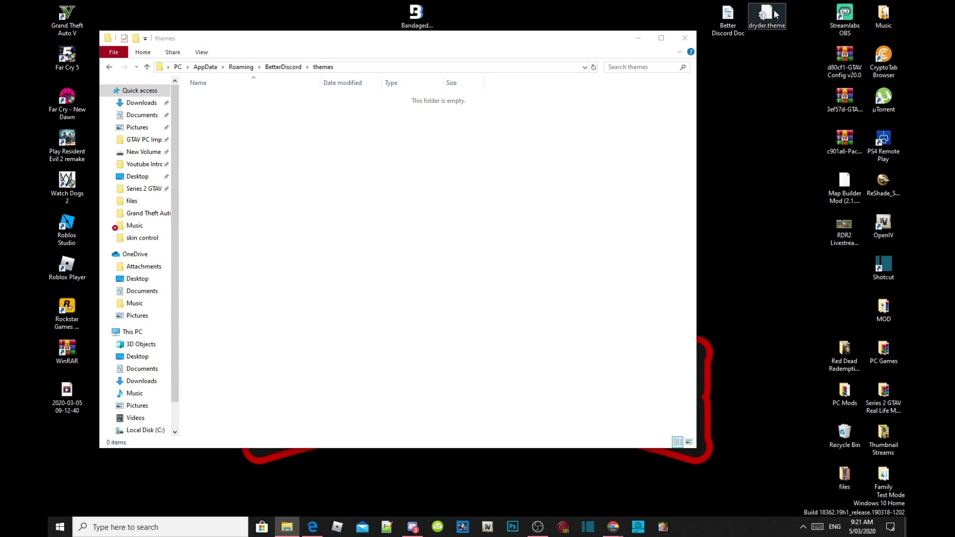
{"action": "left_click_drag", "start_coordinate": [776, 14], "coordinate": [302, 168]}
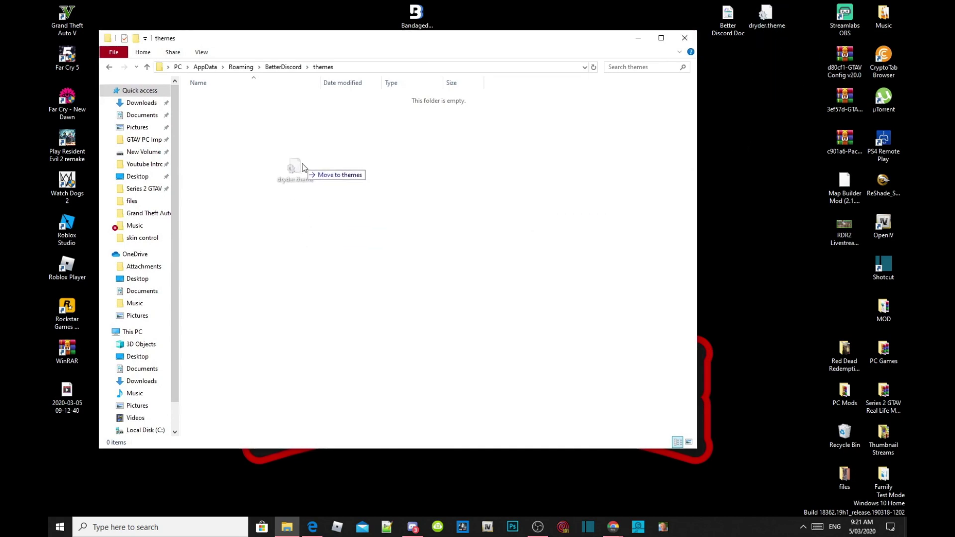
{"action": "left_click", "coordinate": [603, 159]}
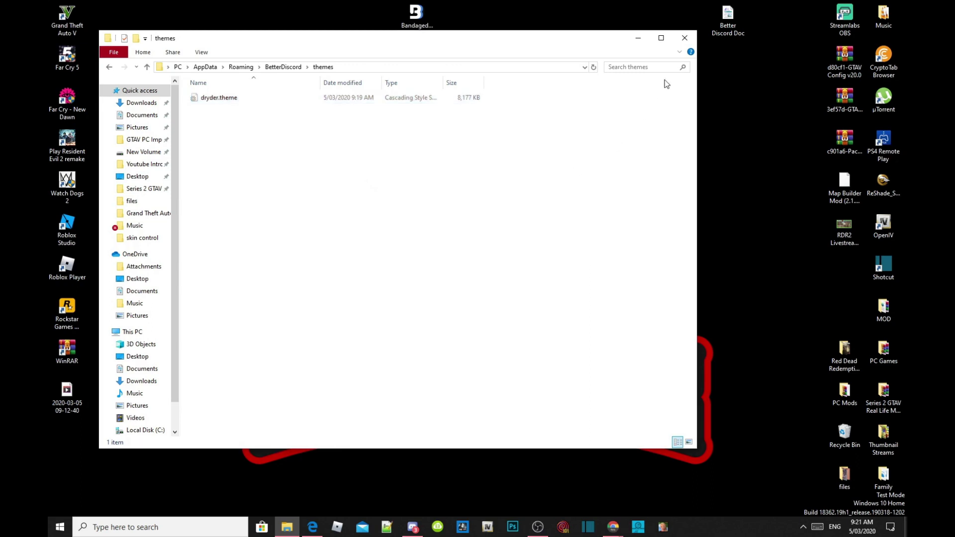
{"action": "left_click", "coordinate": [685, 39]}
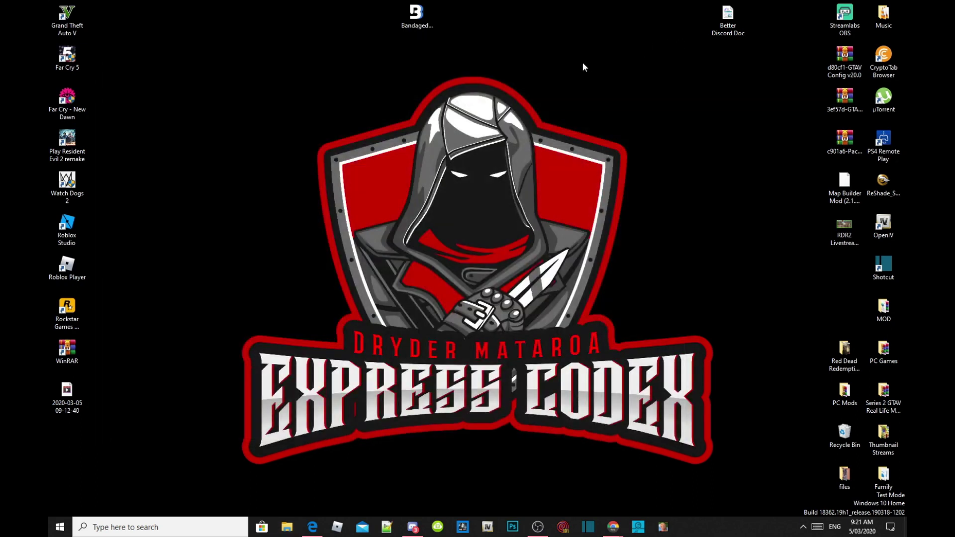
In Discord's user settings, show the BandagedBD Themes list with the new 'dryder' theme still off
{"action": "left_click", "coordinate": [416, 529]}
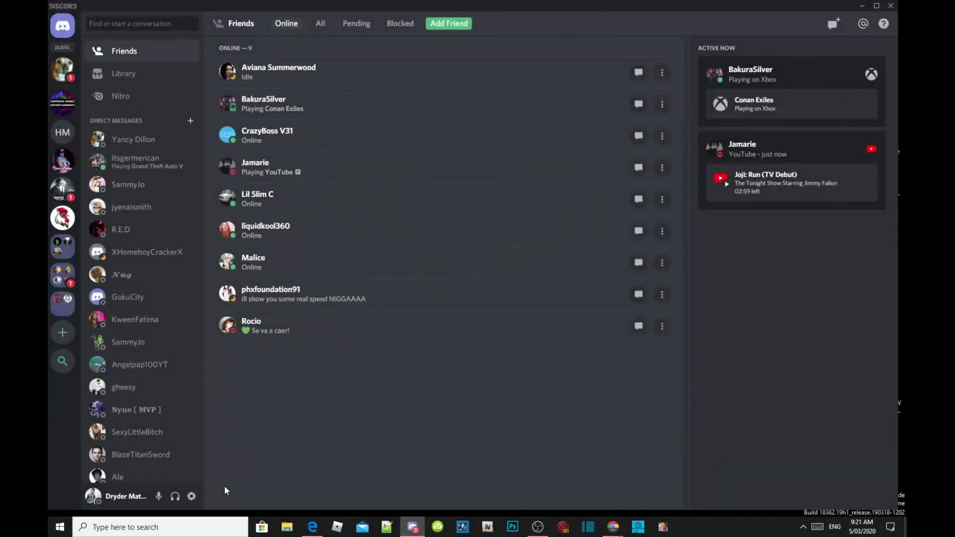
{"action": "left_click", "coordinate": [193, 495]}
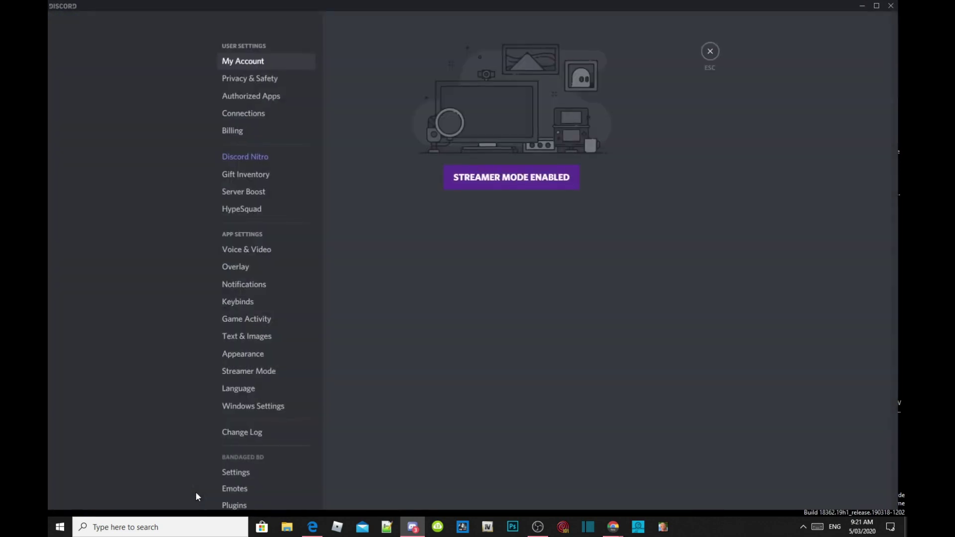
{"action": "scroll", "coordinate": [126, 296], "scroll_direction": "down", "scroll_amount": 3}
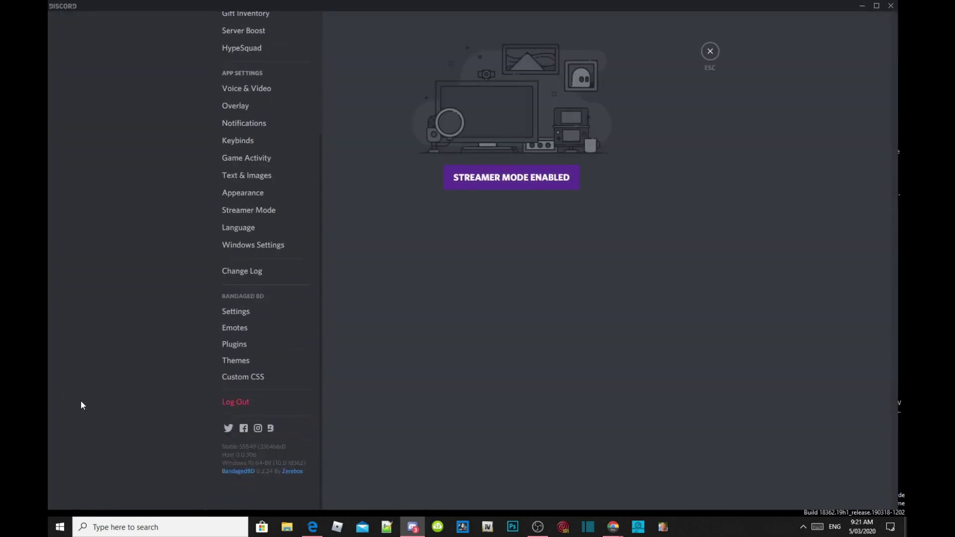
{"action": "left_click", "coordinate": [248, 368]}
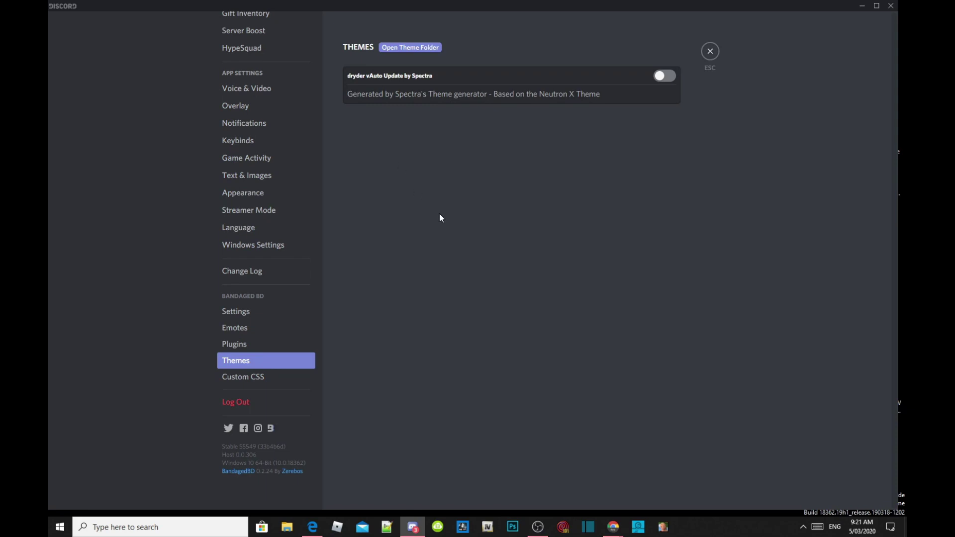
Switch on the 'dryder' Neutron X theme with the GTA V background, then close settings
{"action": "left_click", "coordinate": [670, 83]}
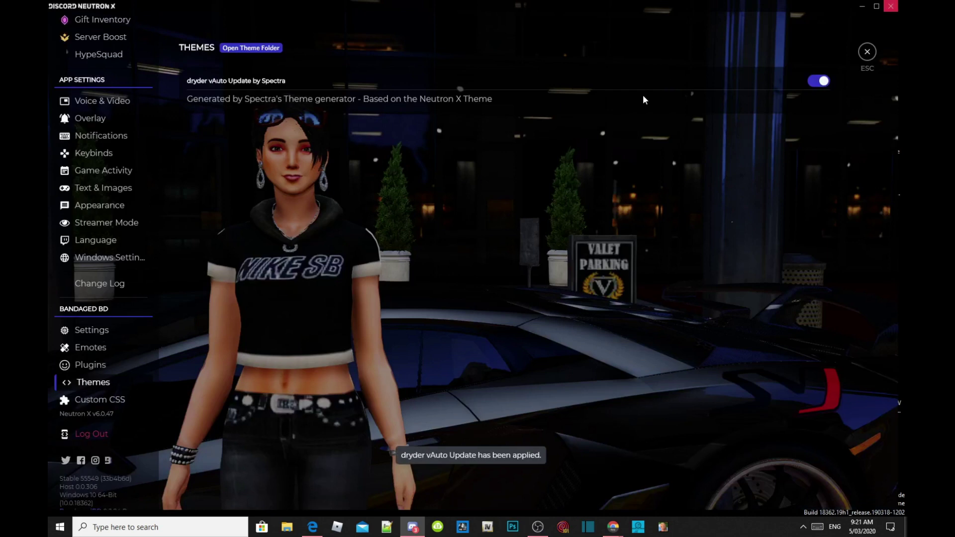
{"action": "left_click", "coordinate": [867, 52]}
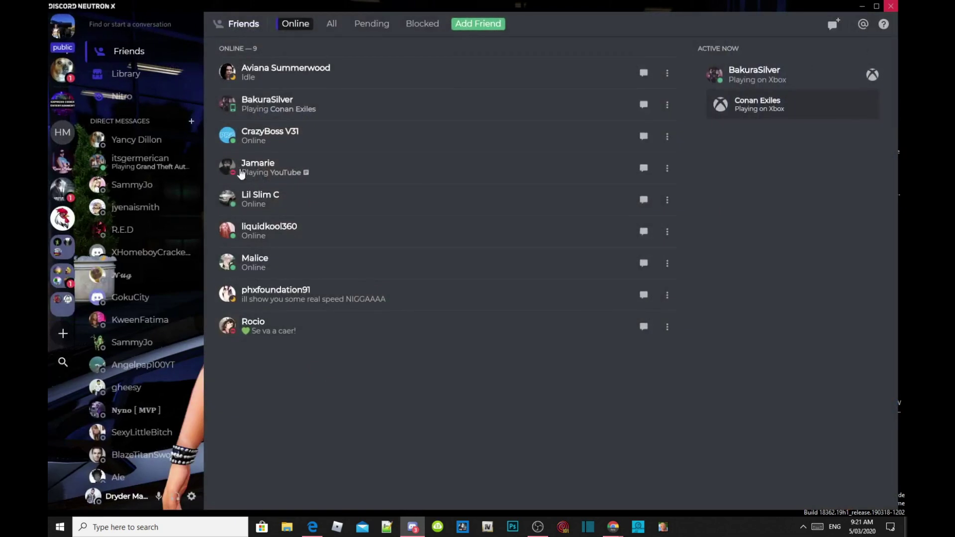